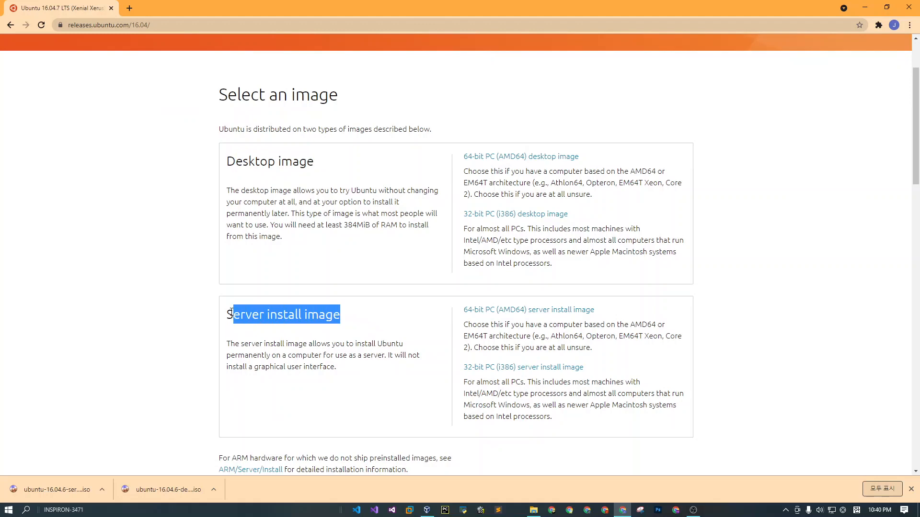
Switch to Oracle VM VirtualBox Manager and start creating a new virtual machine.
left_click(92, 325)
left_click(427, 509)
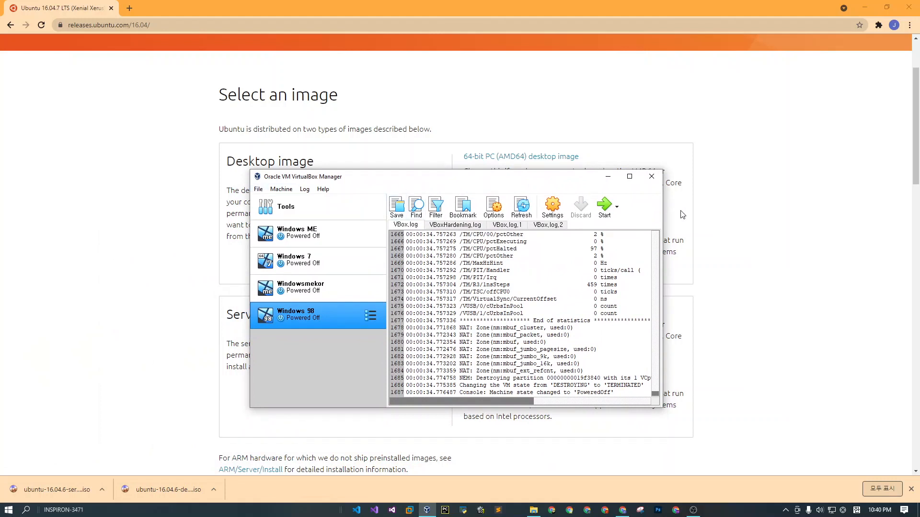
left_click(258, 189)
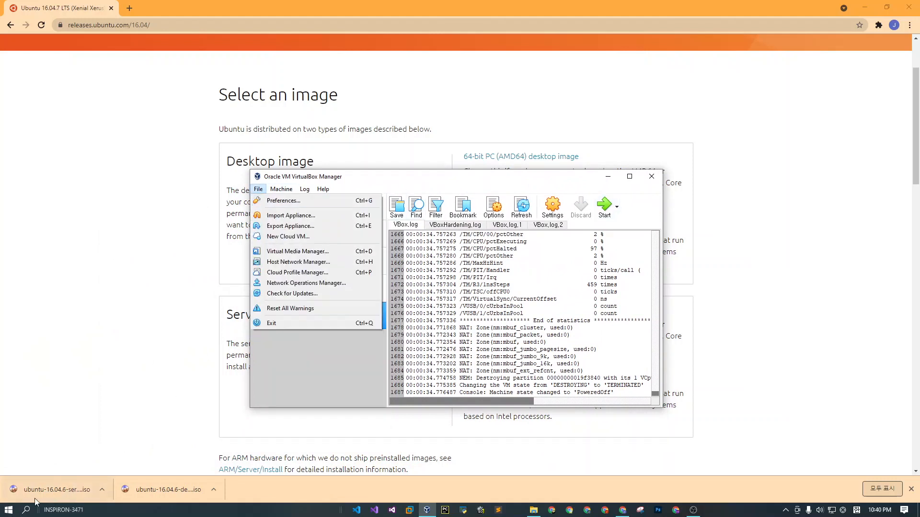
left_click(369, 179)
left_click(257, 189)
mouse_move(270, 193)
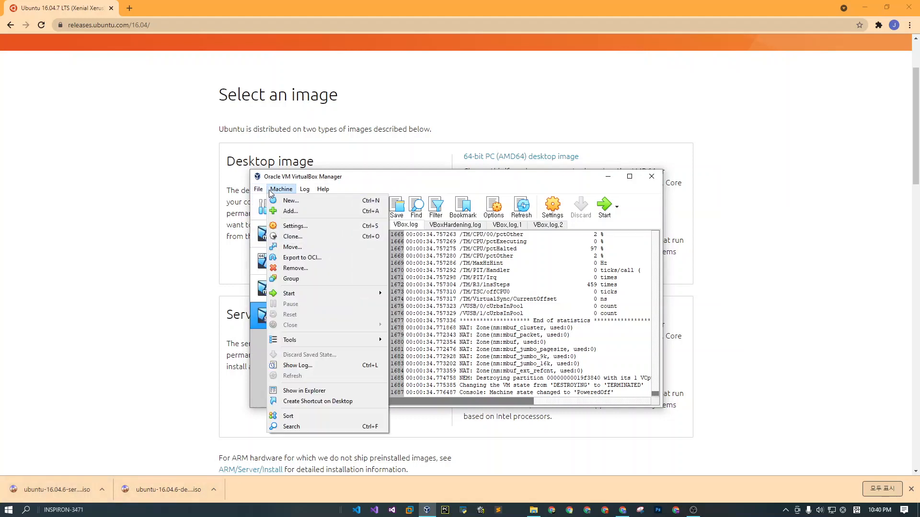
left_click(276, 200)
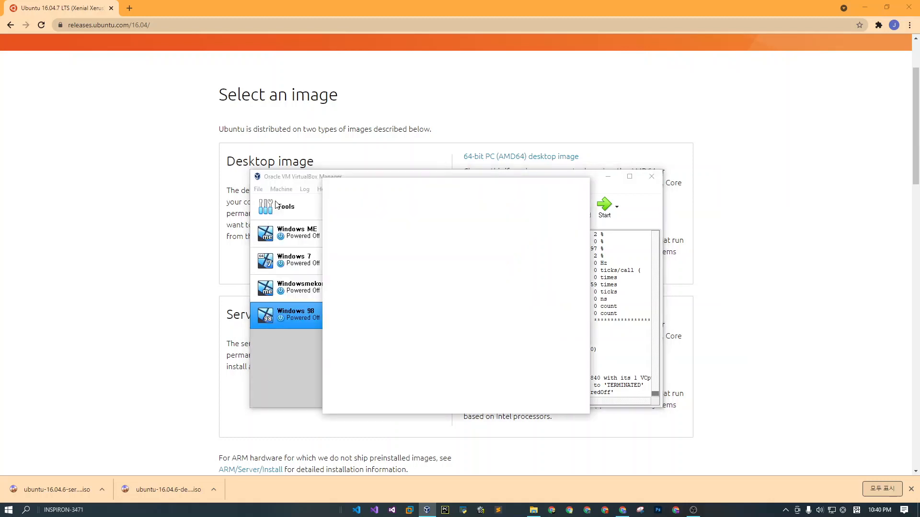
Name the new virtual machine Ubuntu Server and set its version to Ubuntu (32-bit).
left_click(405, 236)
type("U")
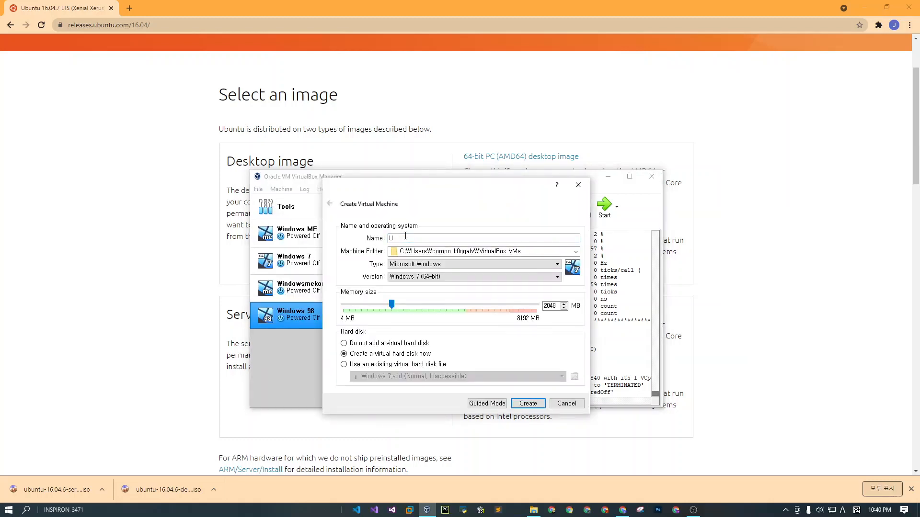
type("buntu Server")
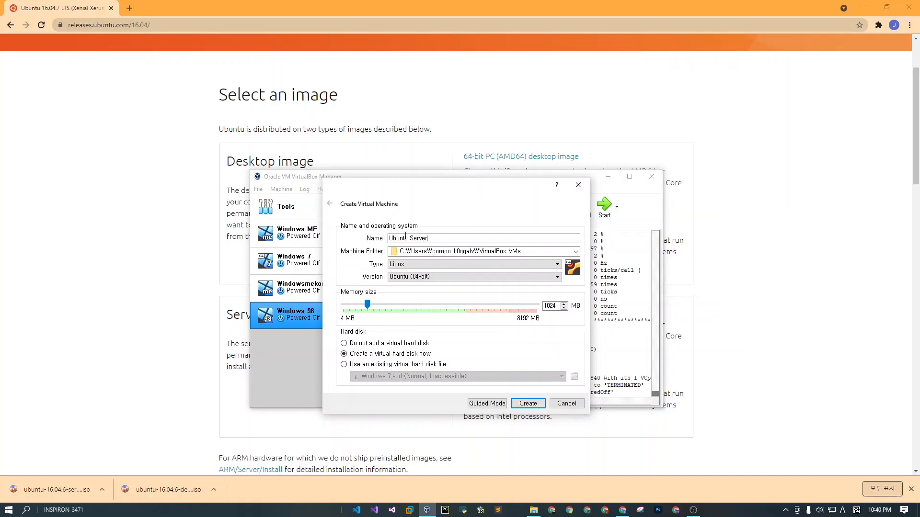
left_click(421, 276)
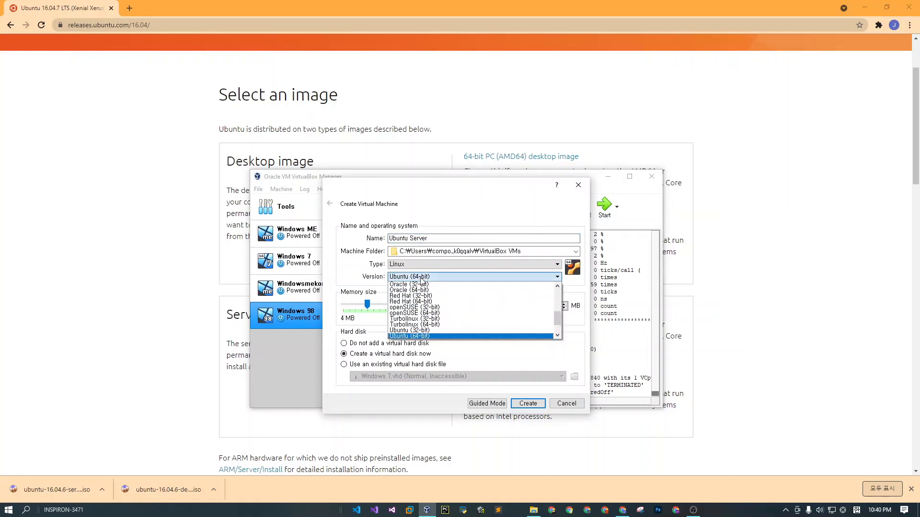
left_click(435, 330)
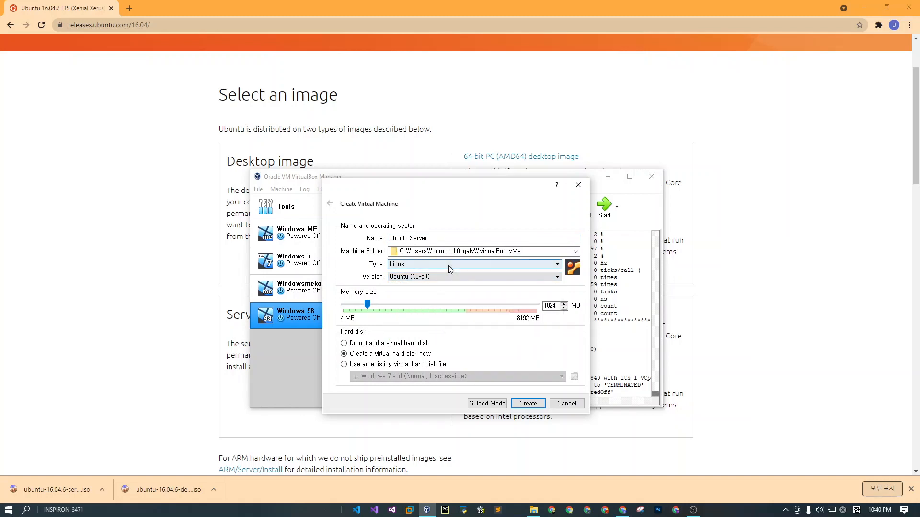
Set the memory size to 2048 MB and create the machine with a 10 GB dynamically allocated VDI hard disk.
left_click(565, 304)
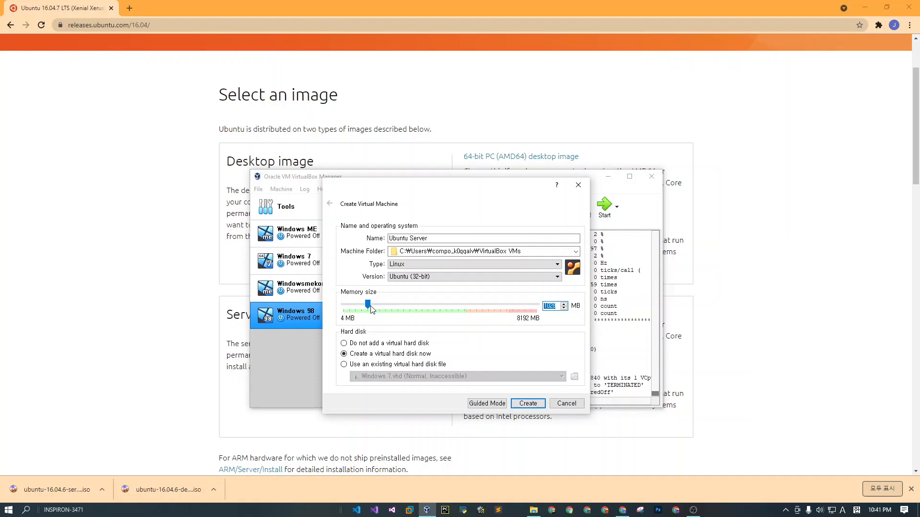
left_click_drag(370, 309, 394, 314)
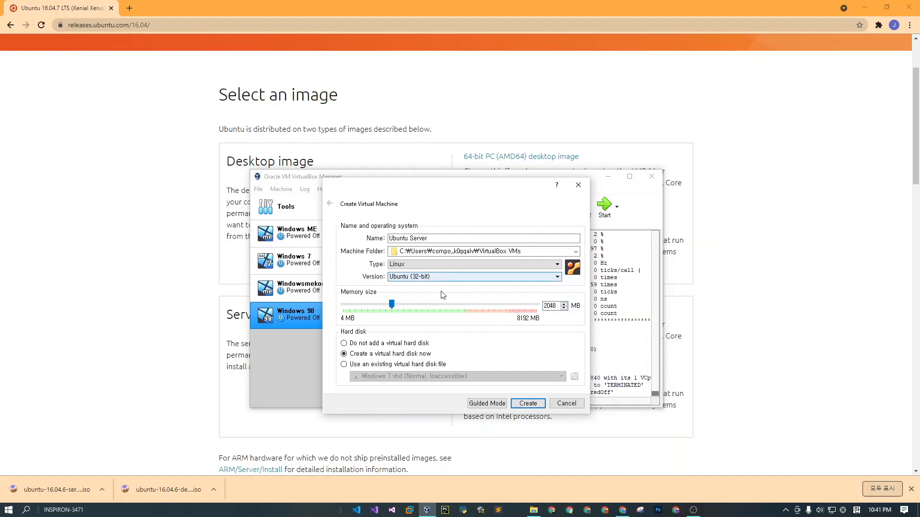
left_click(527, 404)
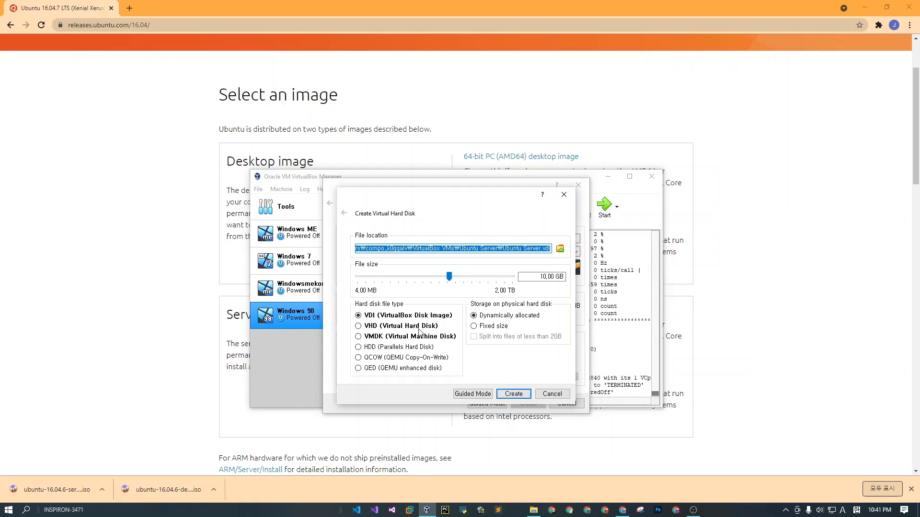
left_click(512, 394)
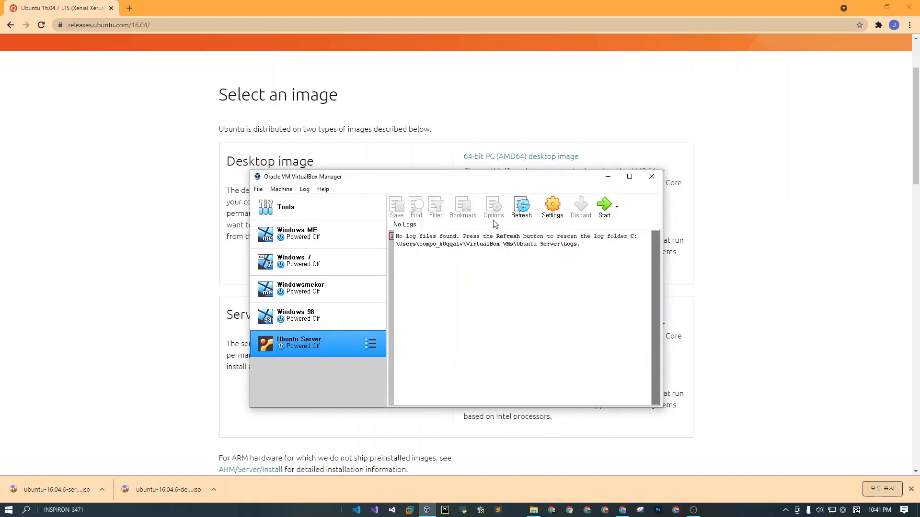
In the Ubuntu Server machine's settings, set the processors to 2 and the video memory to 128 MB.
left_click(560, 215)
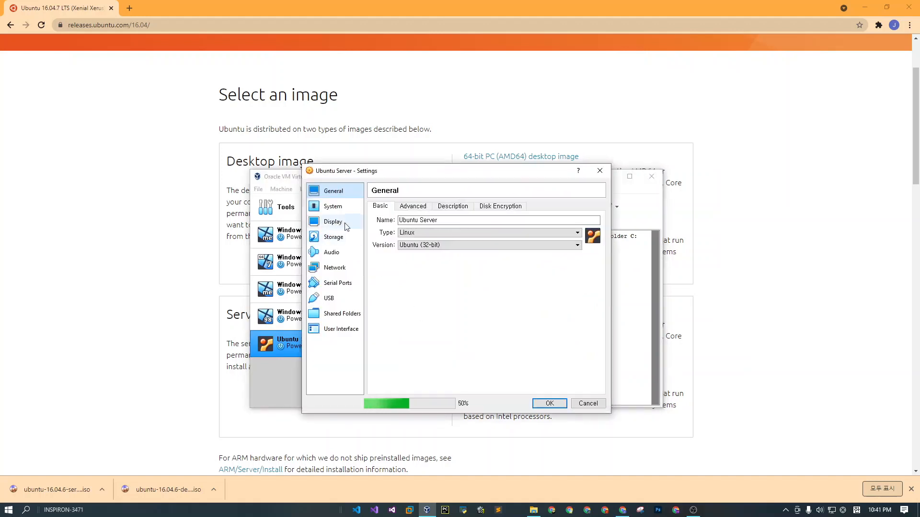
left_click(341, 208)
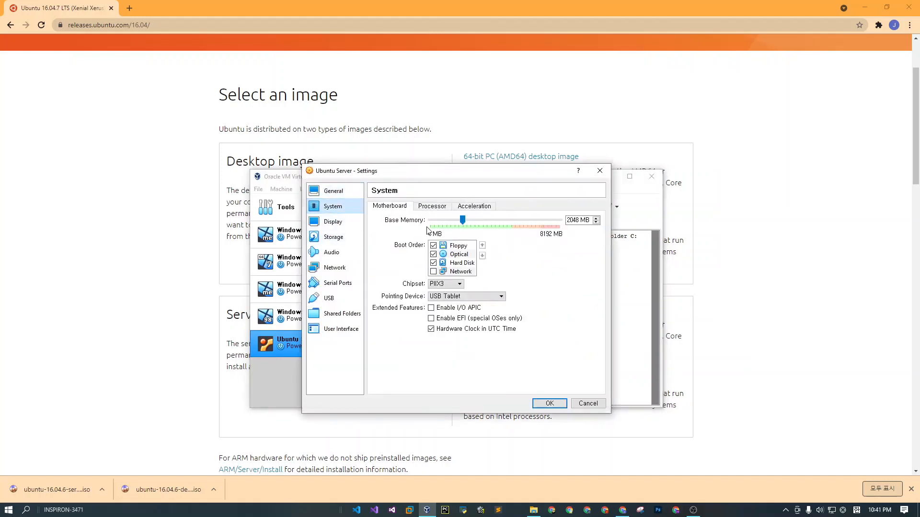
left_click(422, 208)
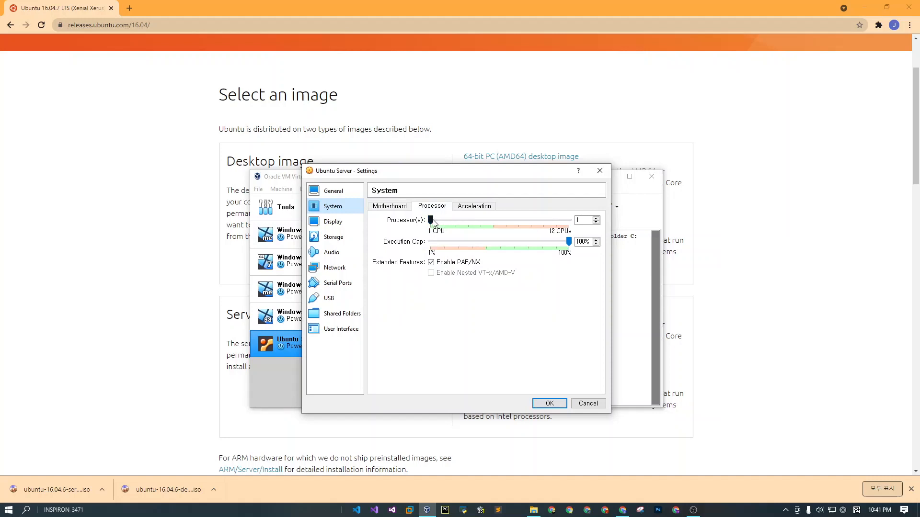
left_click_drag(433, 221, 440, 220)
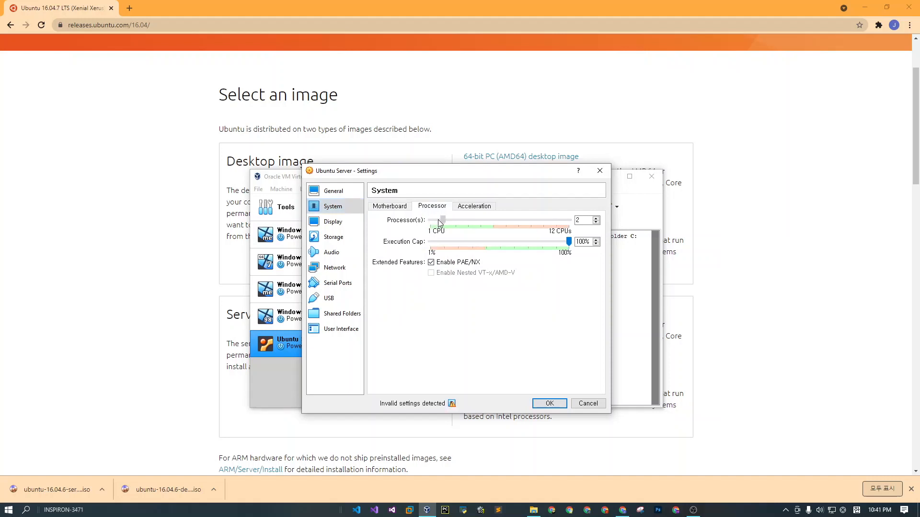
left_click(338, 222)
left_click_drag(449, 221, 570, 221)
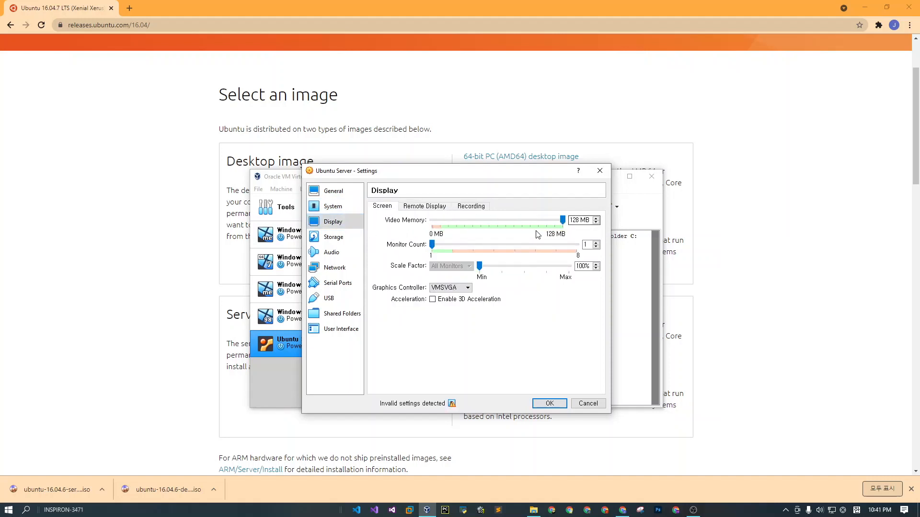
Choose a disk file for the empty IDE optical drive, browsing to Projects, Project_OS, ISO, Linux on PROJ_HD (M:).
left_click(342, 237)
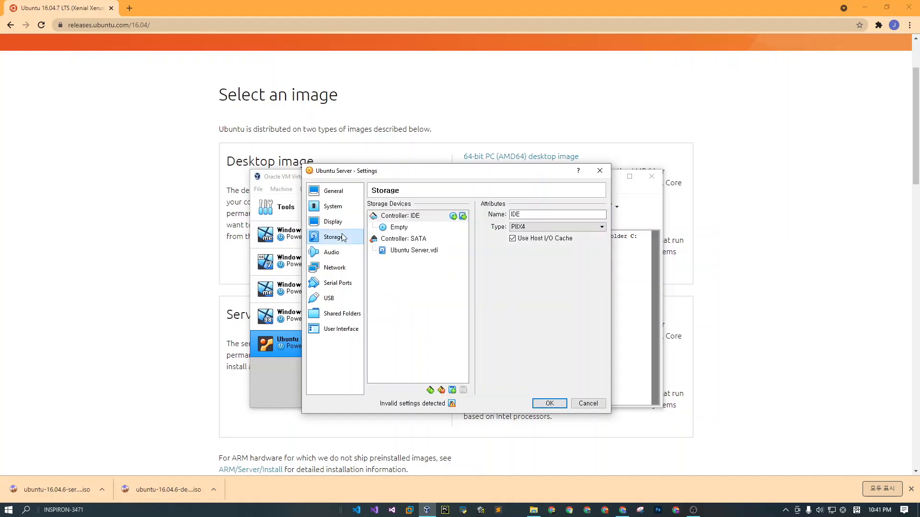
left_click(405, 228)
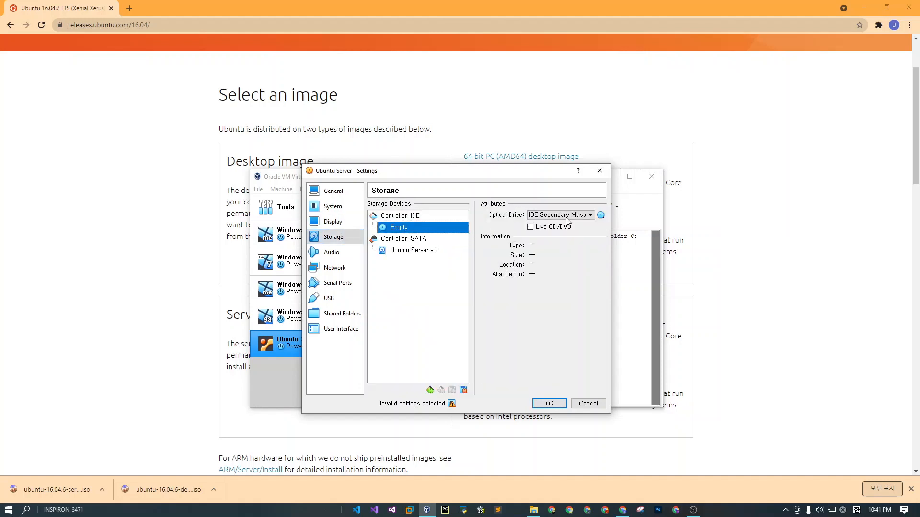
left_click(601, 215)
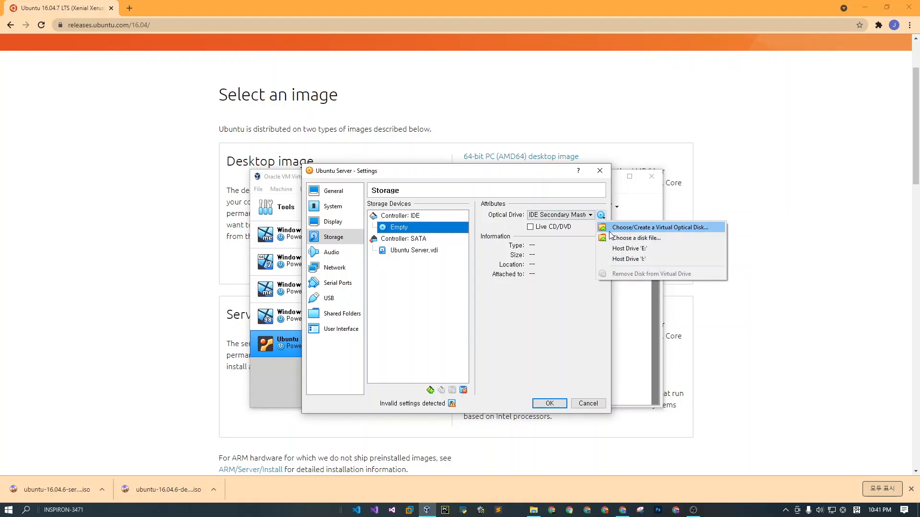
left_click(611, 238)
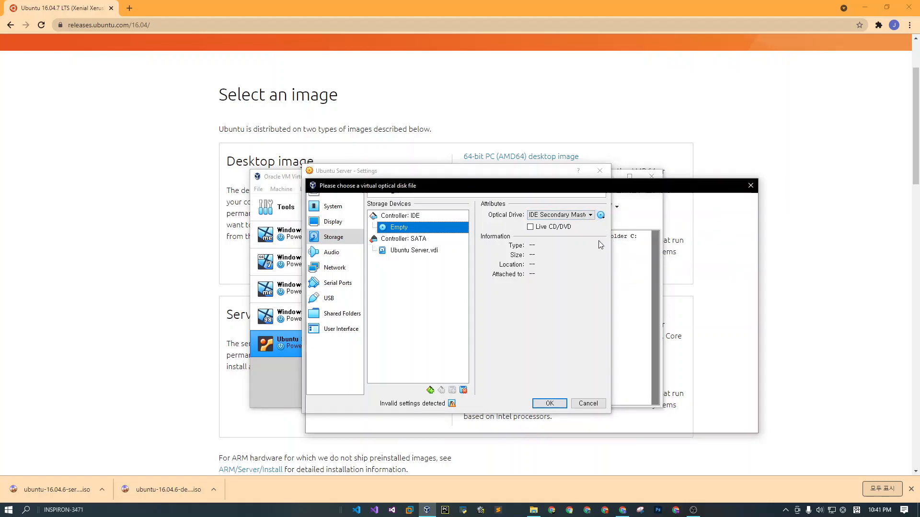
scroll(343, 325, "down", 2)
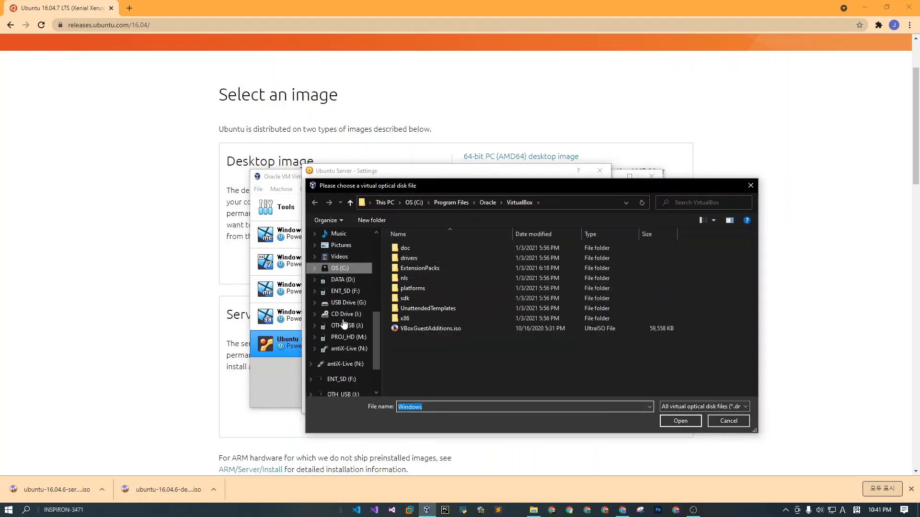
left_click(353, 338)
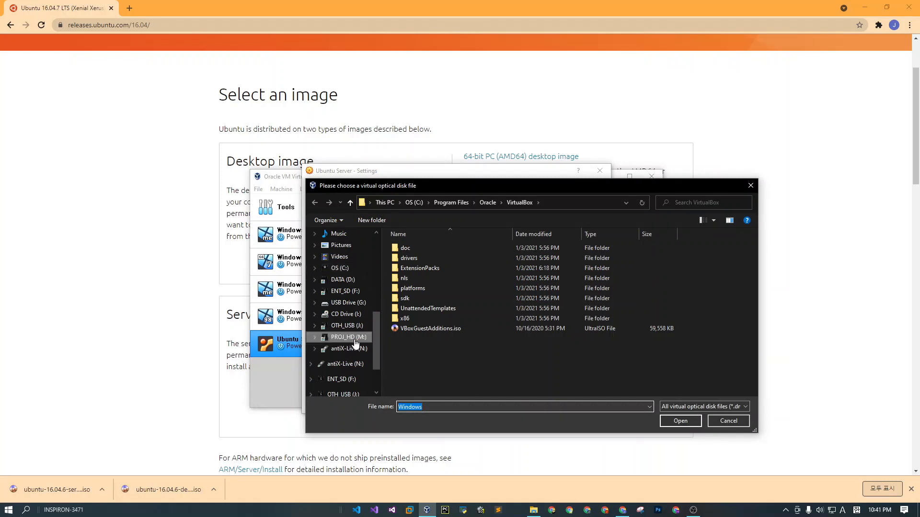
double_click(420, 266)
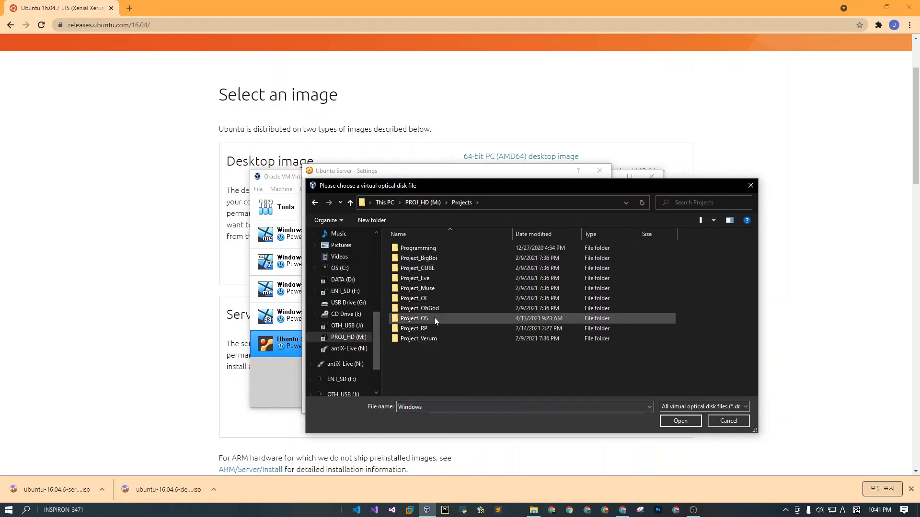
double_click(431, 318)
double_click(424, 257)
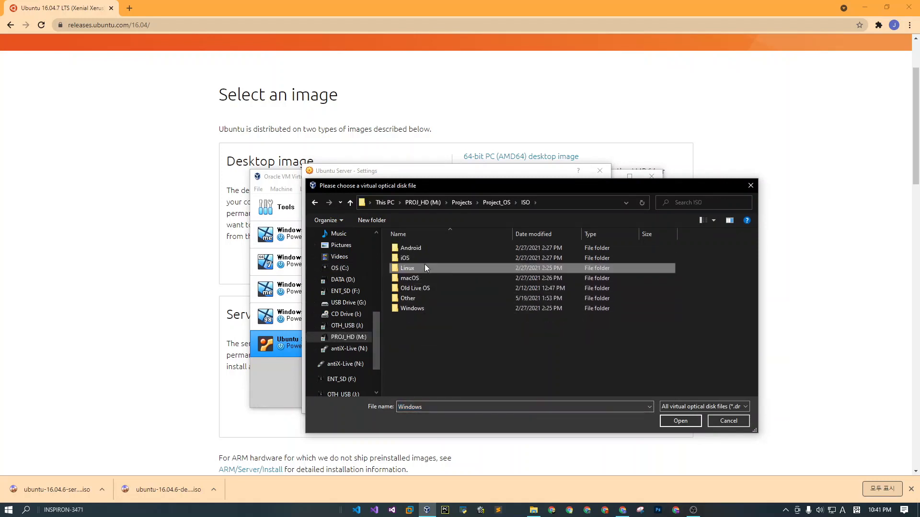
double_click(424, 264)
Attach ubuntu-16.04.6-server-i386.iso to the optical drive and save the machine settings.
scroll(449, 284, "down", 5)
scroll(447, 289, "down", 1)
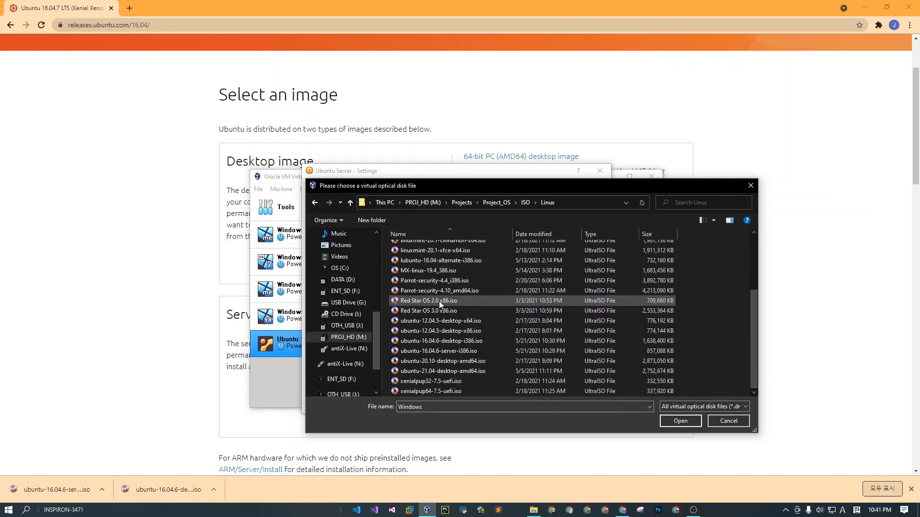
left_click(469, 350)
left_click(694, 421)
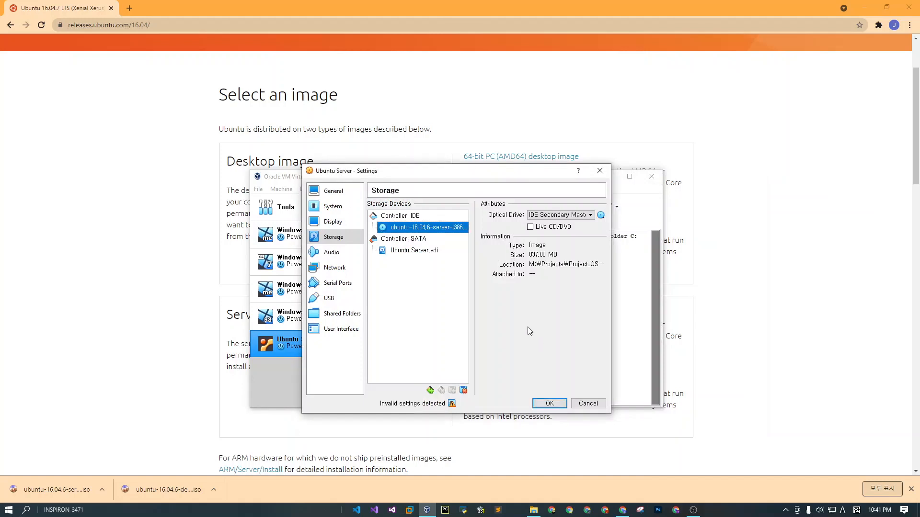
left_click(546, 403)
Start the Ubuntu Server machine with ubuntu-16.04.6-server-i386.iso as the start-up disk.
left_click(604, 207)
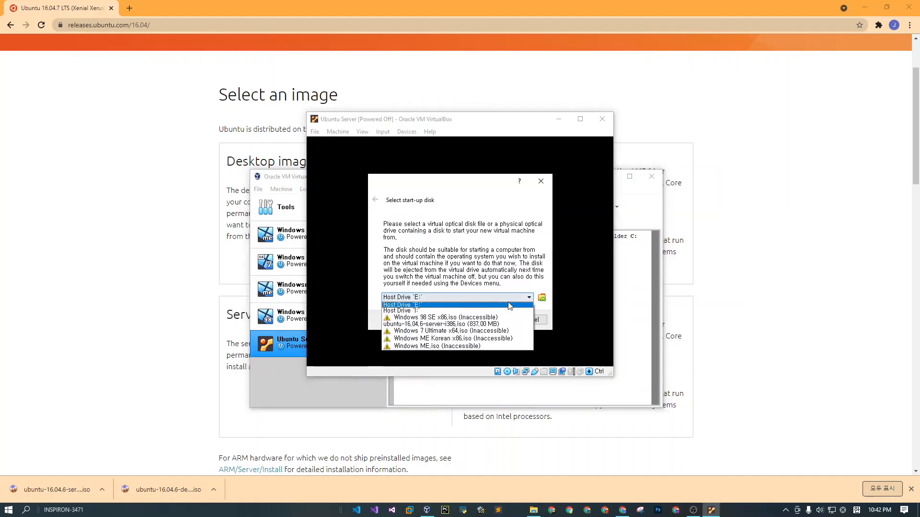
left_click(508, 300)
left_click(503, 324)
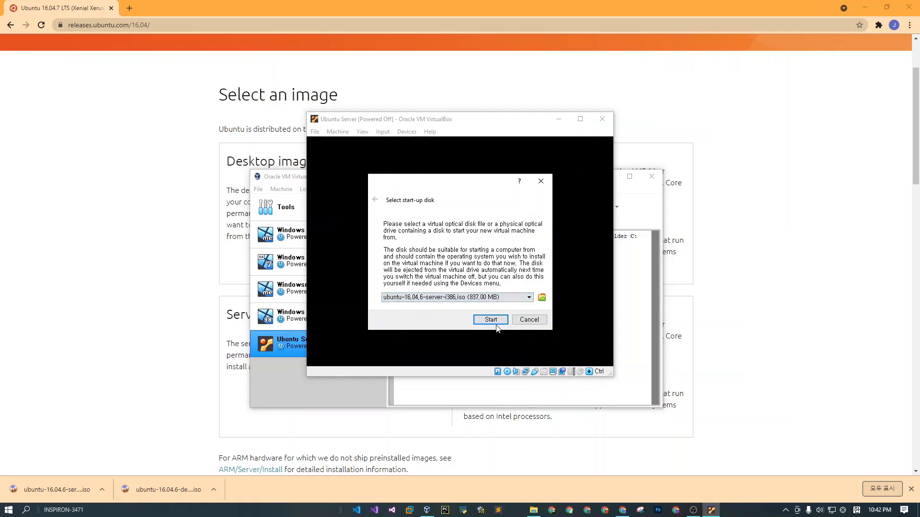
left_click(493, 319)
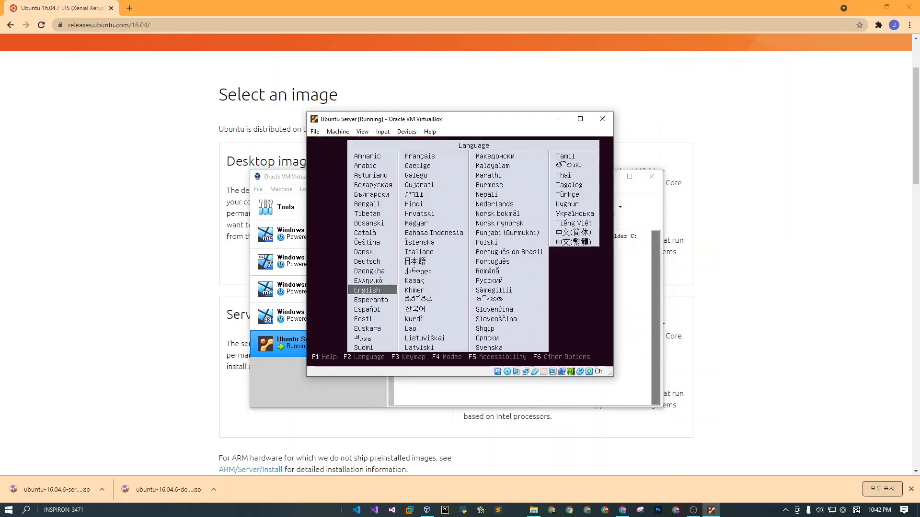
Start the Ubuntu Server installation with English as the boot menu and installation language.
key("Return")
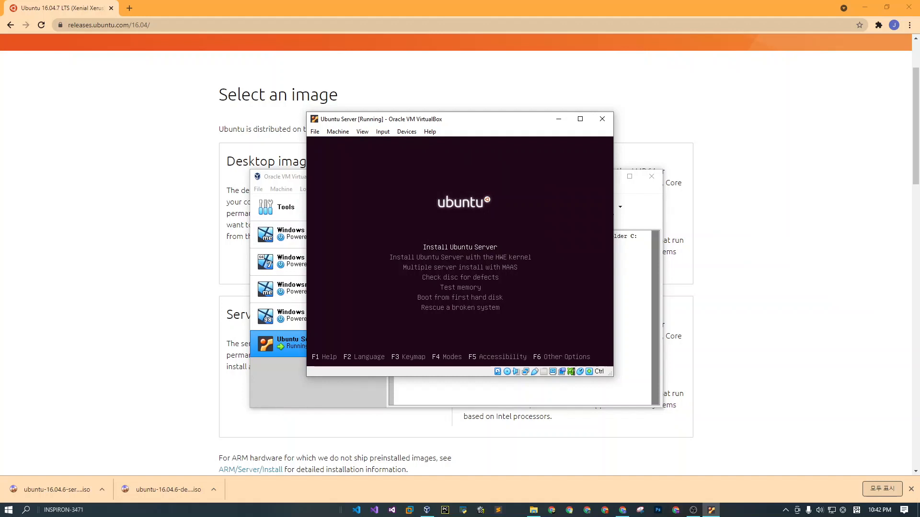
key("Return")
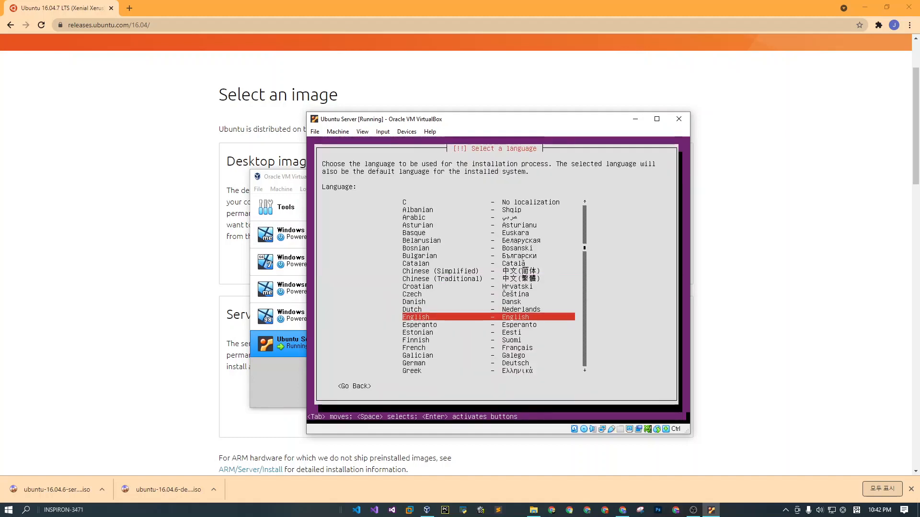
key("Return")
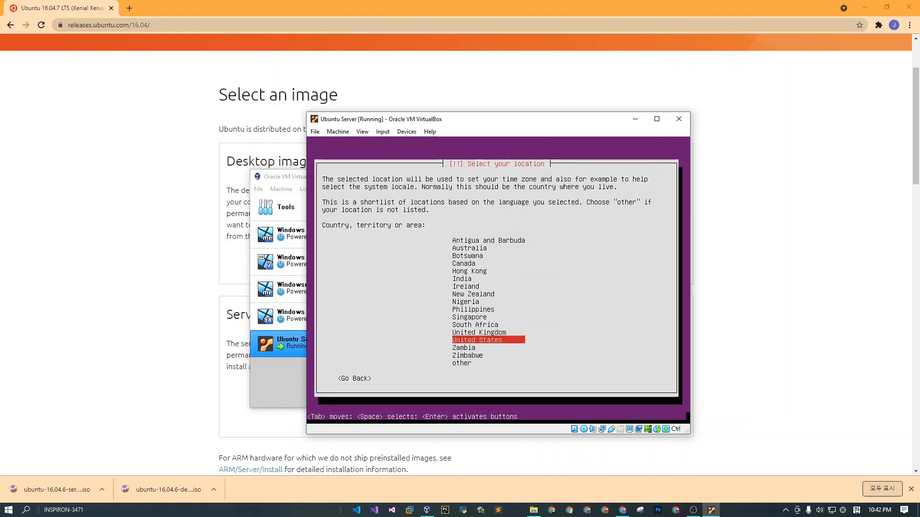
Set the installation location to other, Asia, Korea, Republic of.
key("Down")
key("Down")
key("Down")
key("Return")
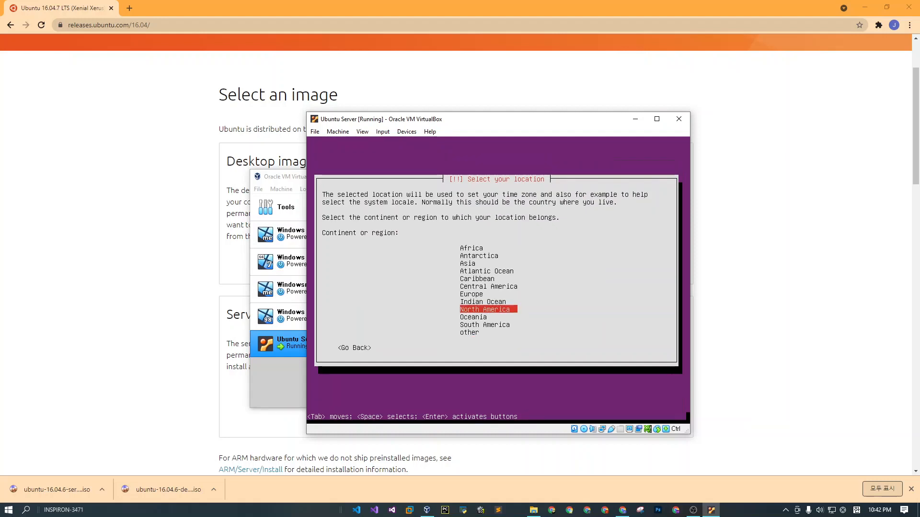
key("Down")
key("Up")
key("Up")
key("Up")
key("Up")
key("Up")
key("Up")
key("Up")
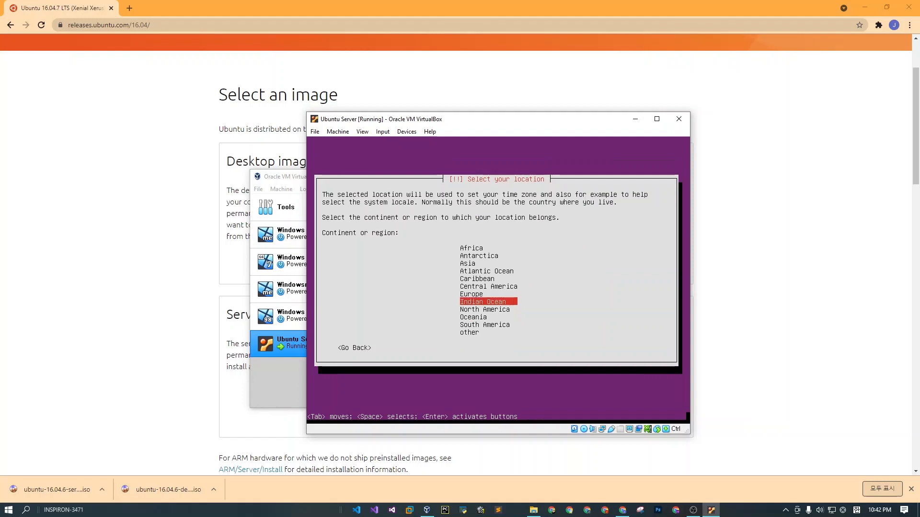
key("Return")
key("Down")
key("Down")
key("Down")
key("Down")
key("Down")
key("Down")
key("Down")
key("Down")
key("Down")
key("Down")
key("Down")
key("Down")
key("Down")
key("Down")
key("Down")
key("Down")
key("Down")
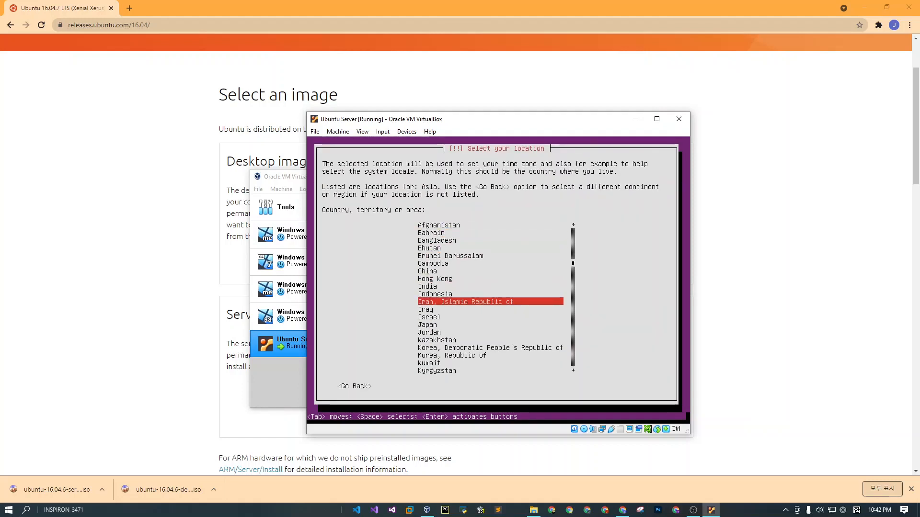
key("Return")
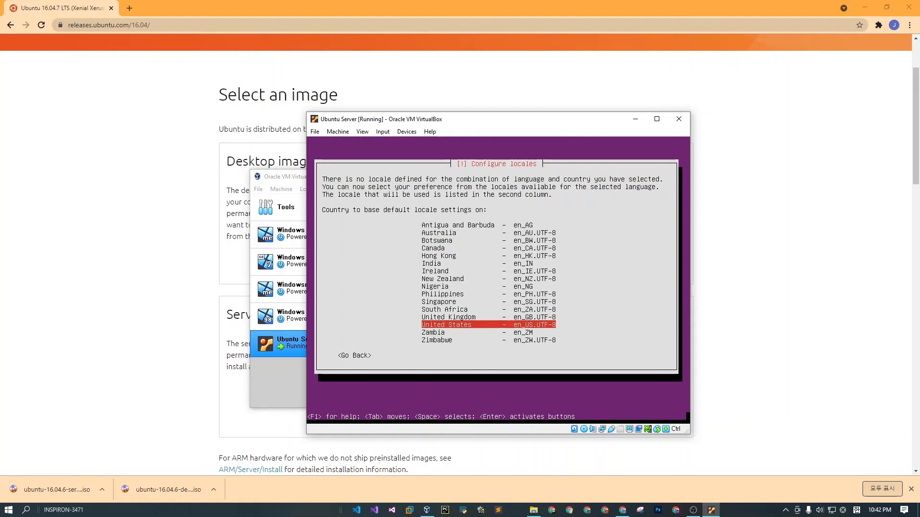
Base the locale on United States (en_US.UTF-8) and choose the English (US) keyboard layout without automatic detection.
key("Return")
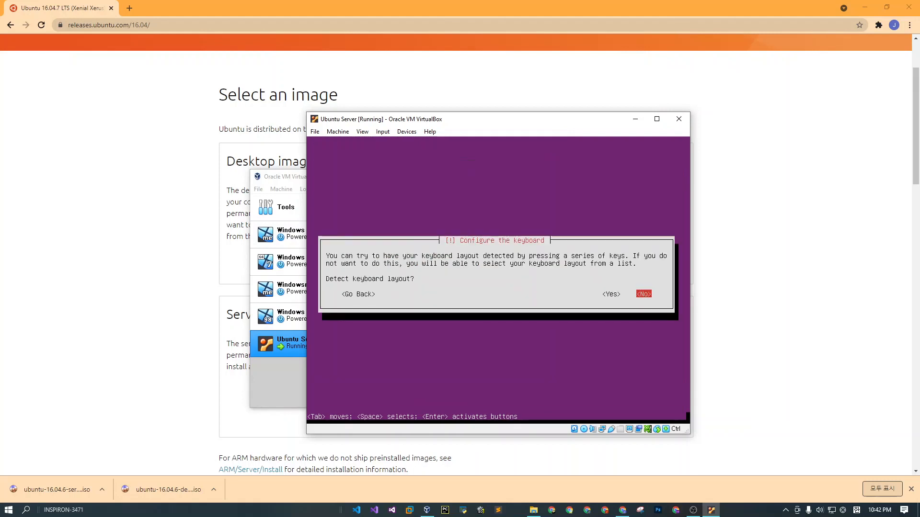
key("Return")
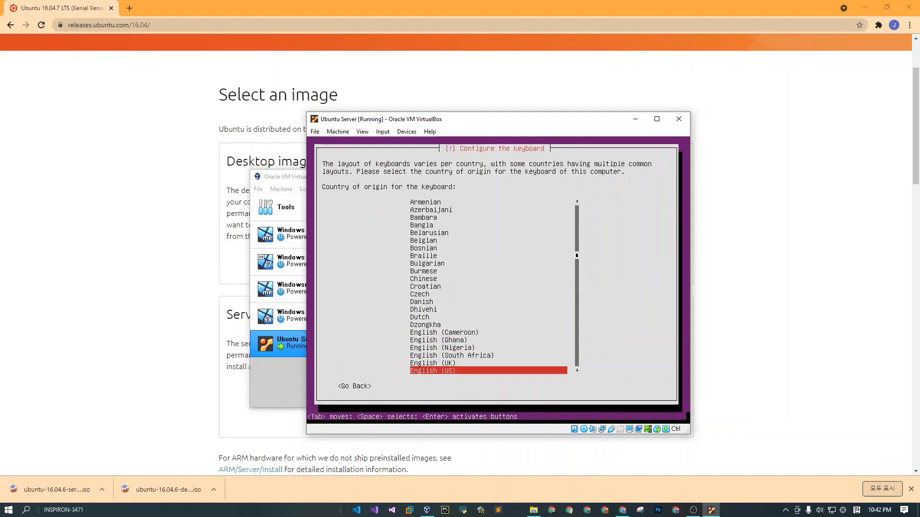
key("Return")
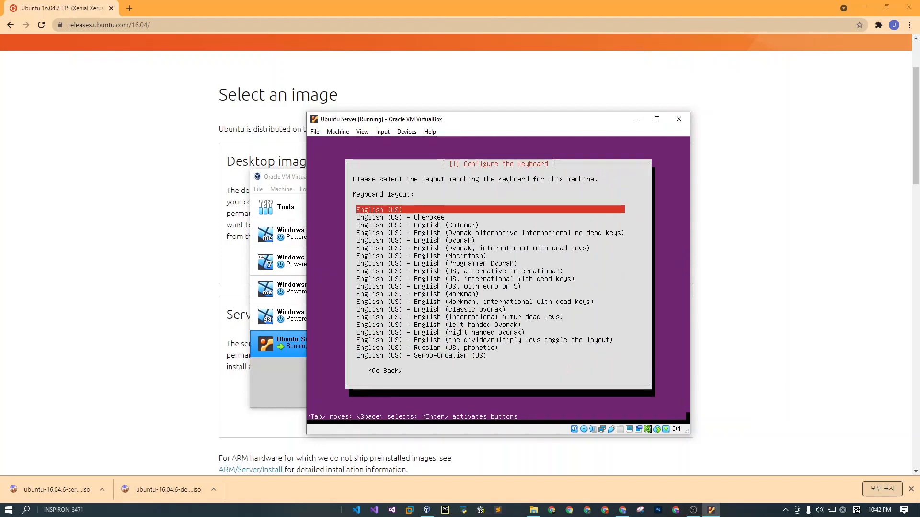
key("Return")
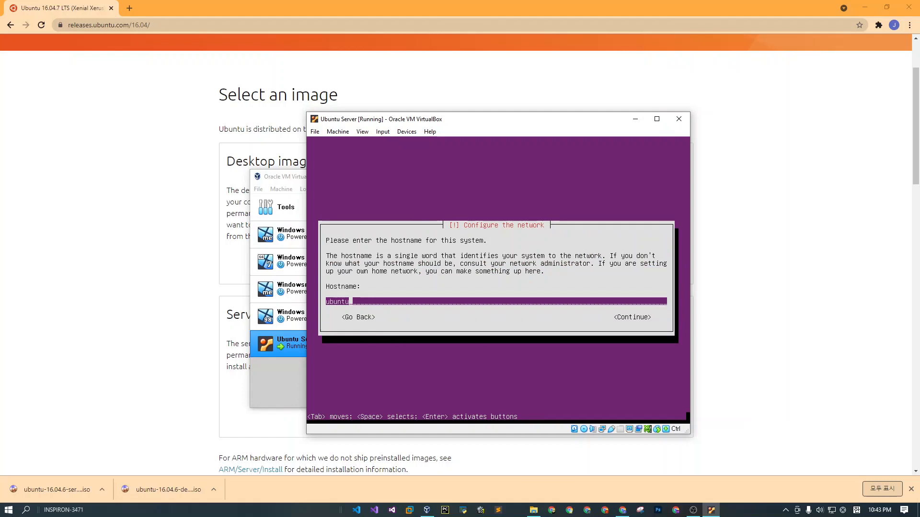
Try to set the hostname to ubuntu_server_inspiron and return to the hostname entry.
type("_server")
type("_p")
type("insp")
type("iron")
key("Return")
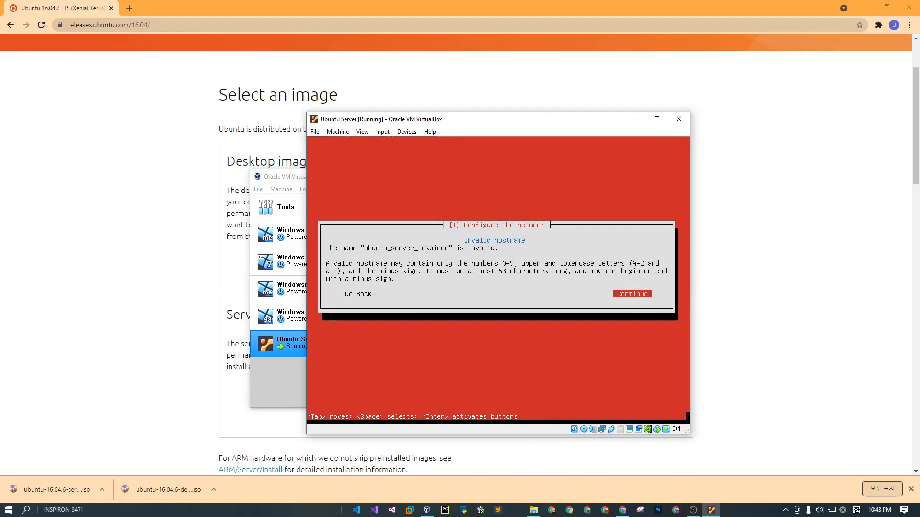
key("Tab")
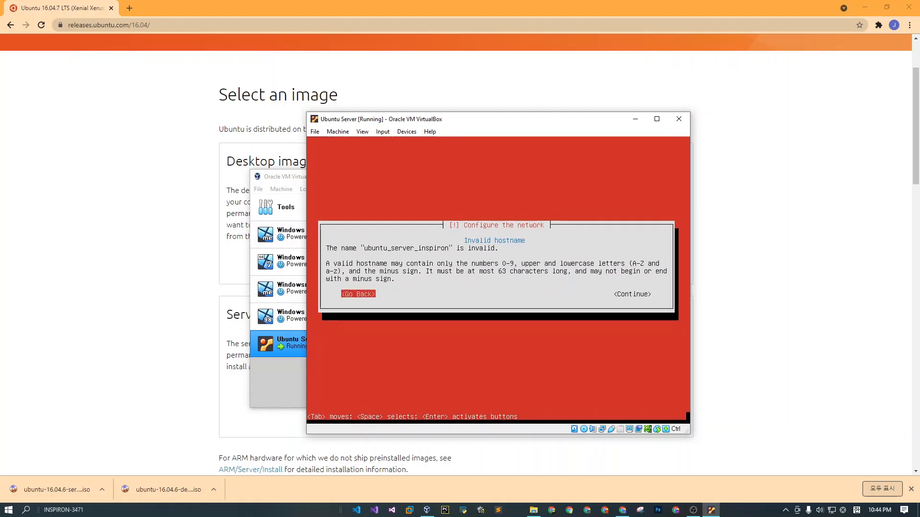
key("Return")
Try to set the hostname to ubuntu_server and go back to the hostname entry.
type("_")
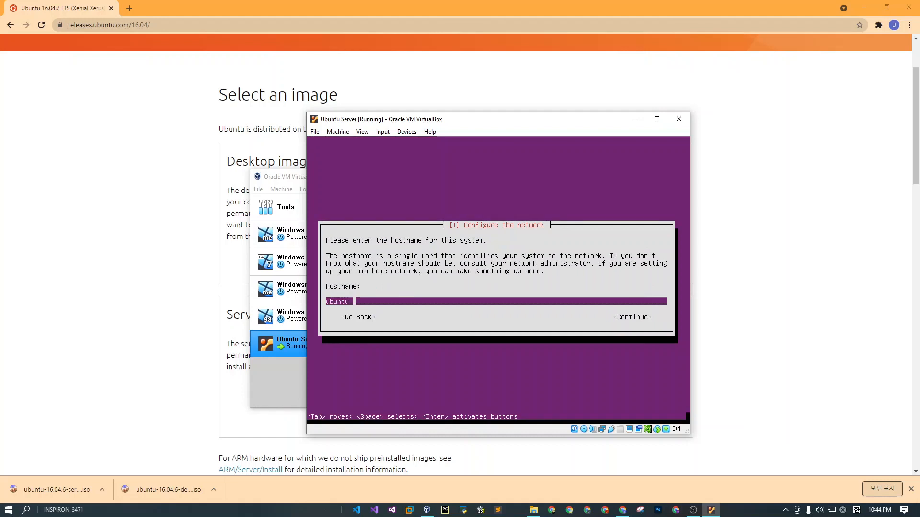
type("server")
key("Return")
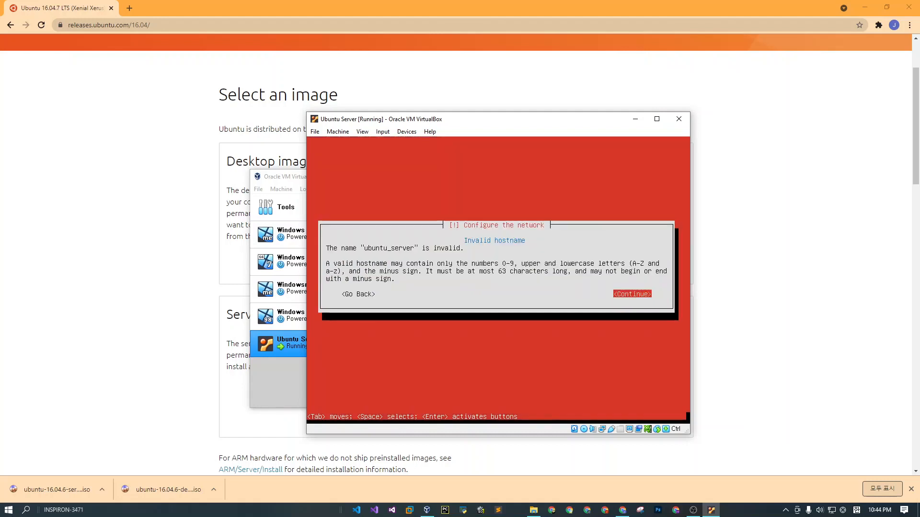
key("Tab")
key("Return")
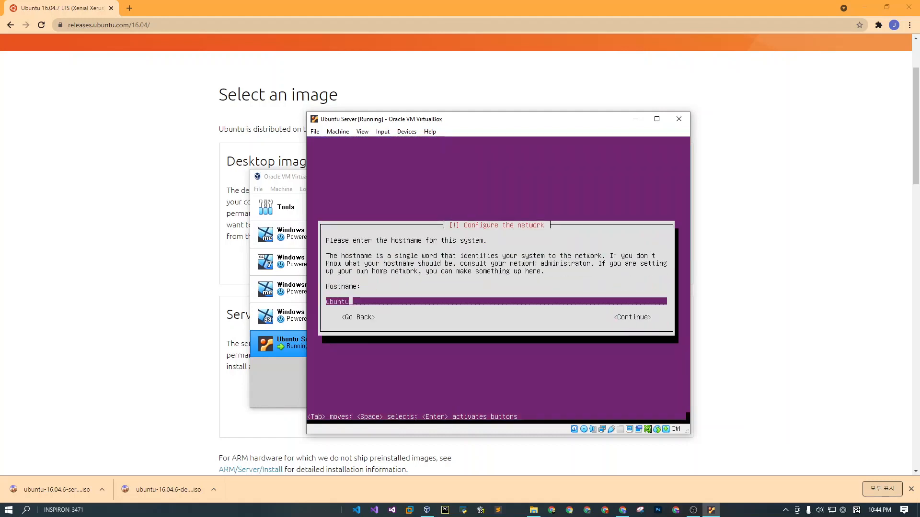
Submit a valid hostname without underscores for the system.
type("u")
key("Return")
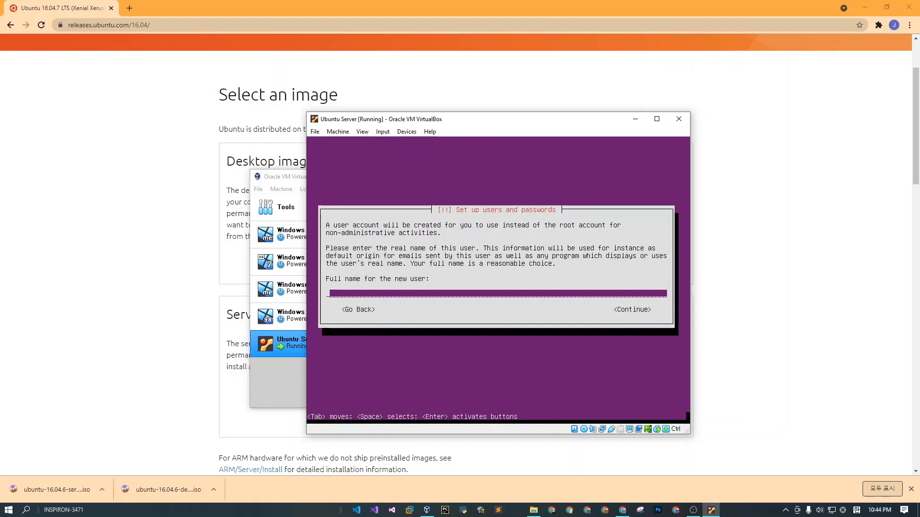
Enter the new user's full name and accept the suggested account username.
type("Ri")
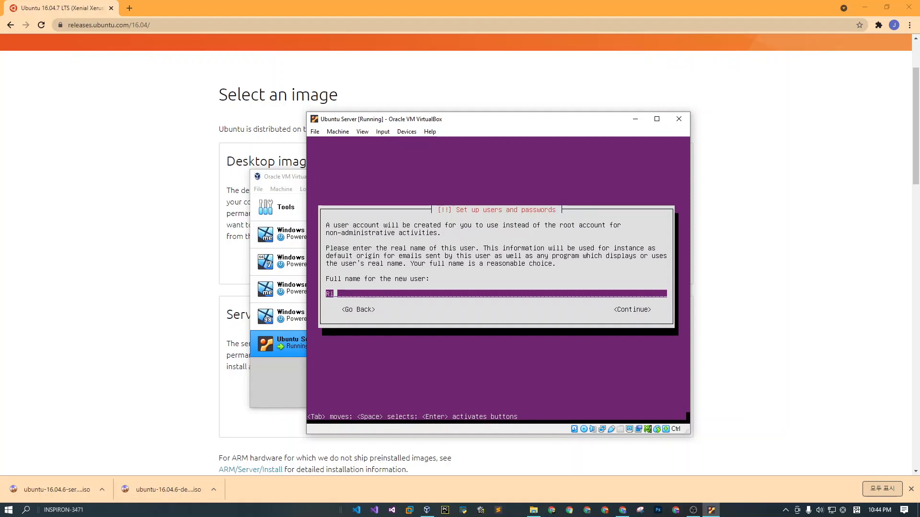
type("chard Christai")
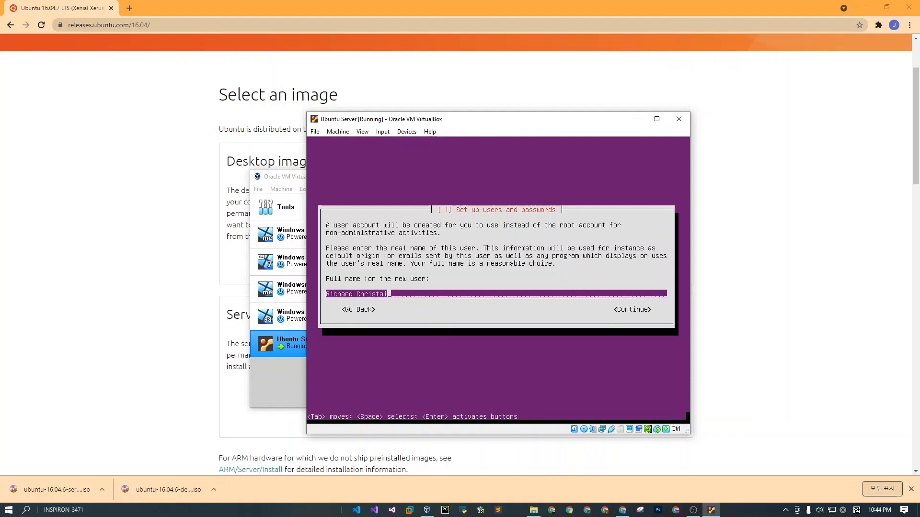
key("BackSpace")
key("BackSpace")
type("iano")
key("Return")
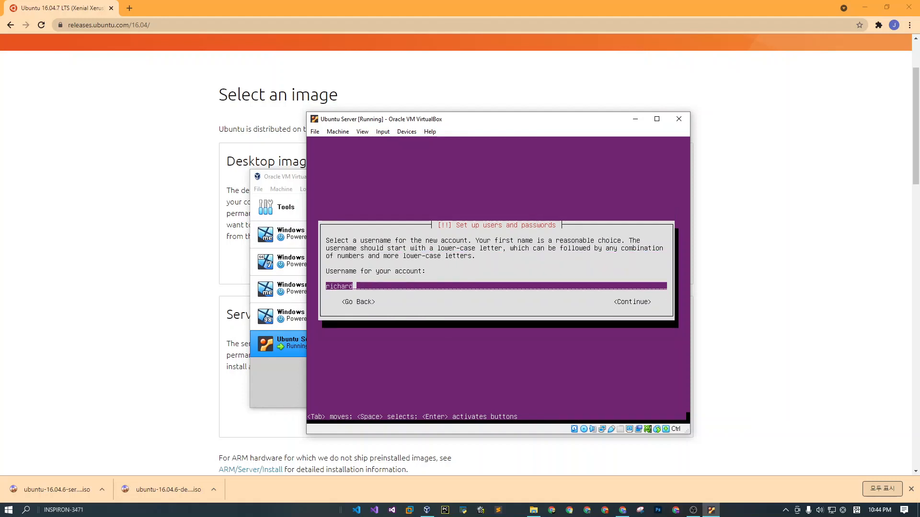
key("Return")
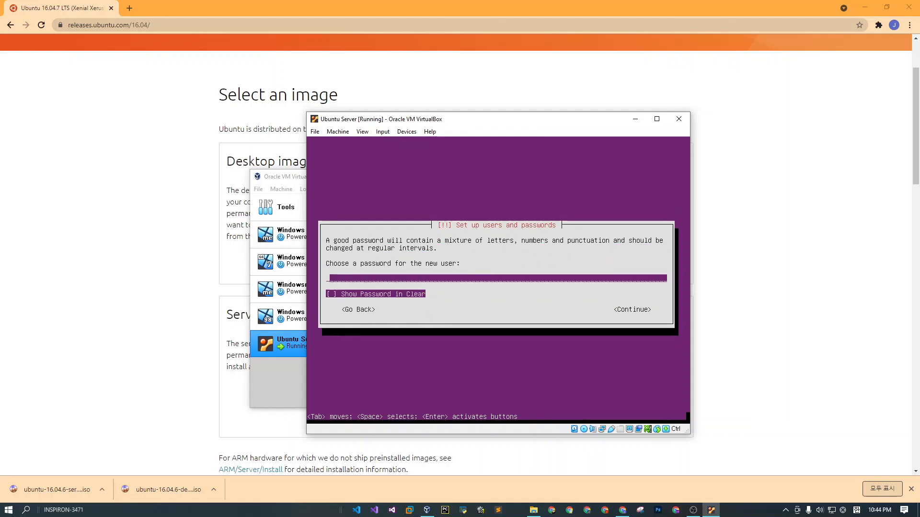
Enter and verify the new user's account password, and accept using a weak password.
type("******")
key("Return")
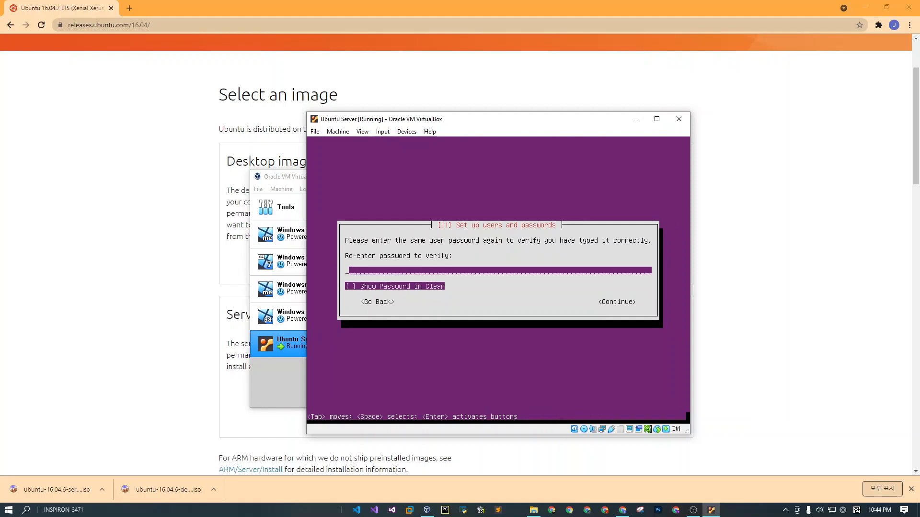
type("******")
key("Return")
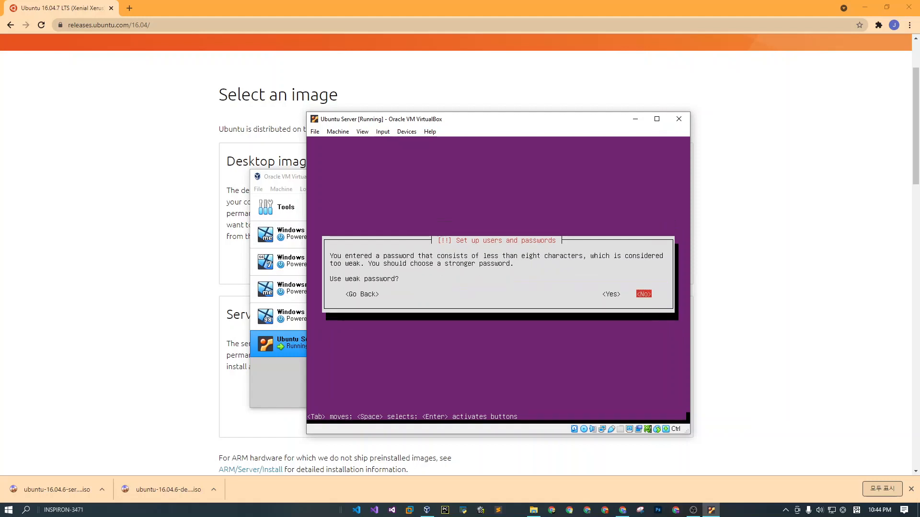
key("Left")
key("Return")
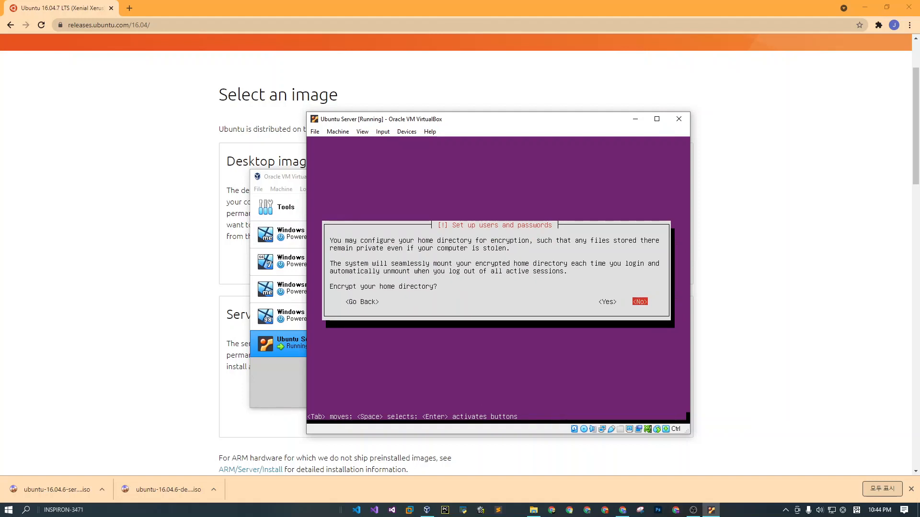
Leave the home directory unencrypted and accept Asia/Seoul as the time zone.
key("Return")
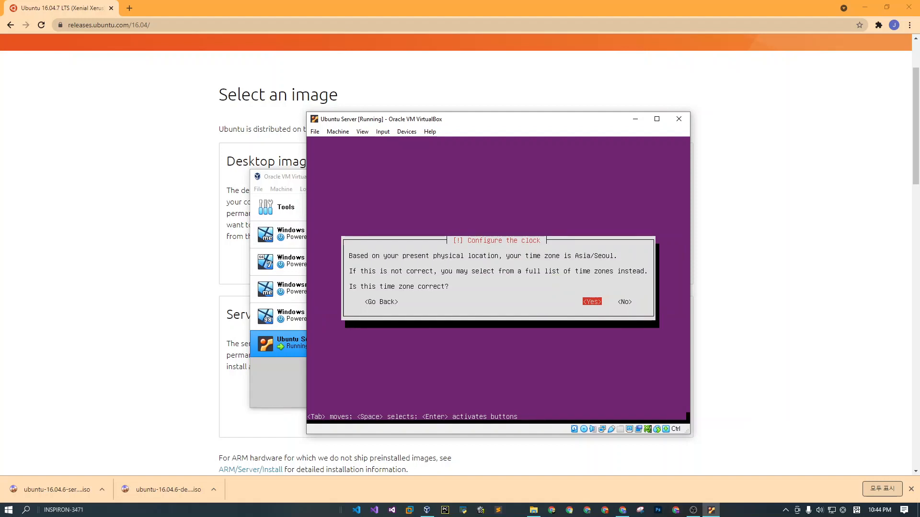
key("Return")
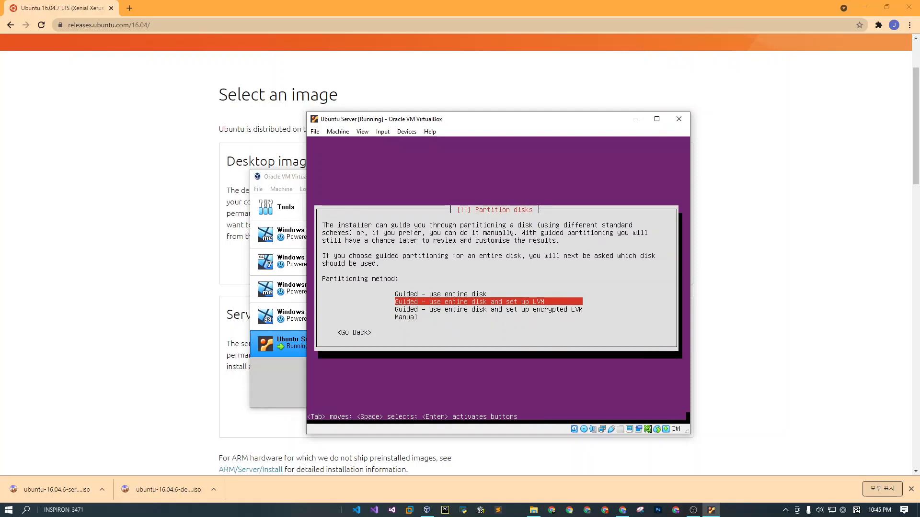
Partition the 10.7 GB VBOX HARDDISK (sda) with Guided - use entire disk and write the changes.
key("Up")
key("Return")
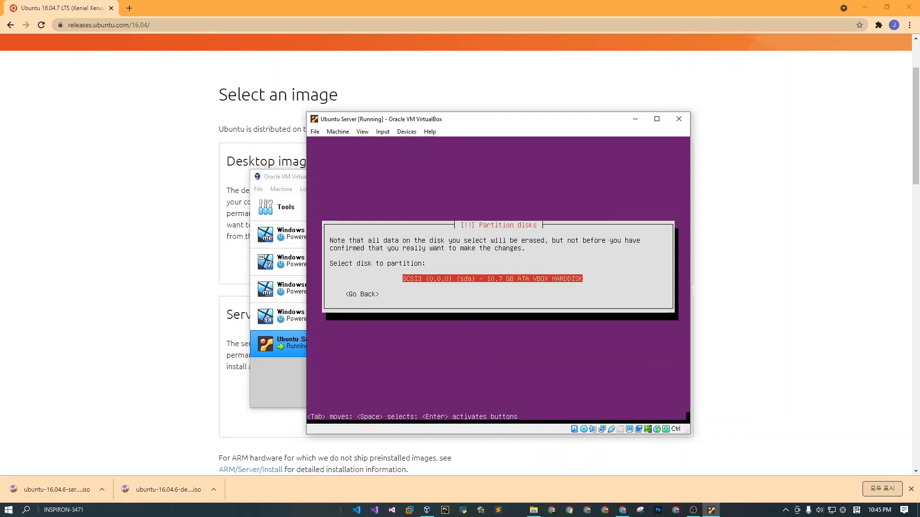
key("Return")
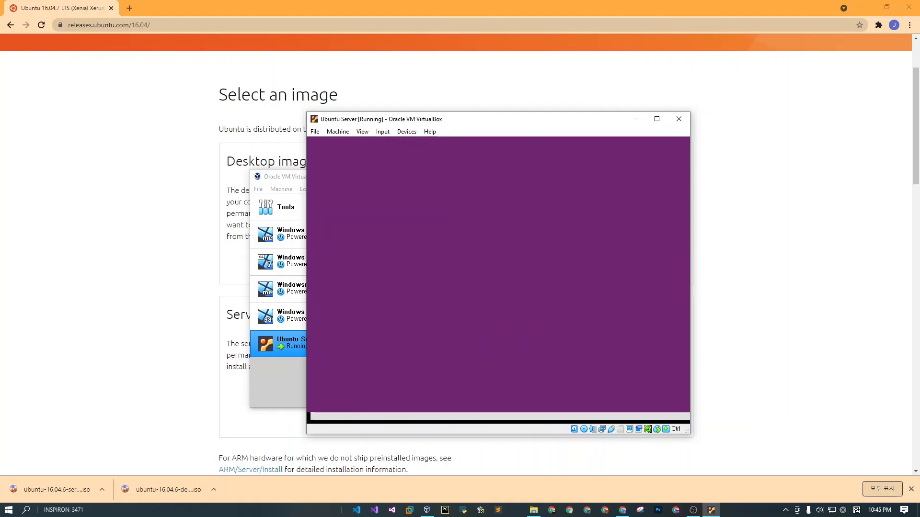
key("Left")
key("Return")
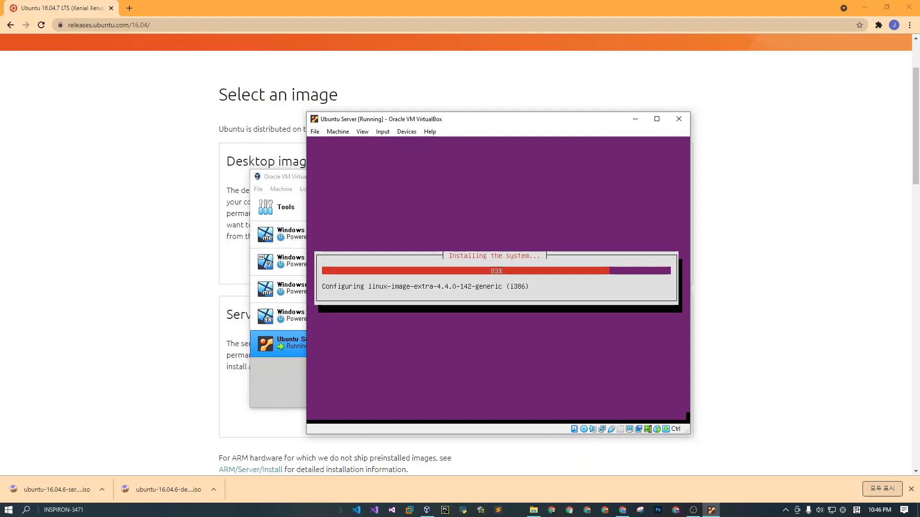
Arrange the virtual machine and the web browser side by side, each filling half of the desktop.
left_click_drag(478, 125, 261, 101)
left_click_drag(405, 5, 917, 306)
left_click(74, 177)
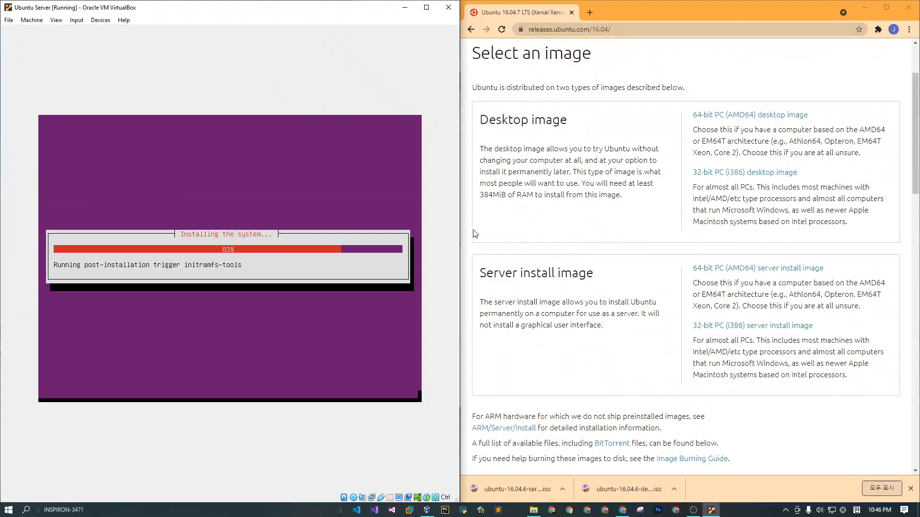
Search Google for "Ubuntu server" in a new browser tab and show the image results.
left_click(589, 13)
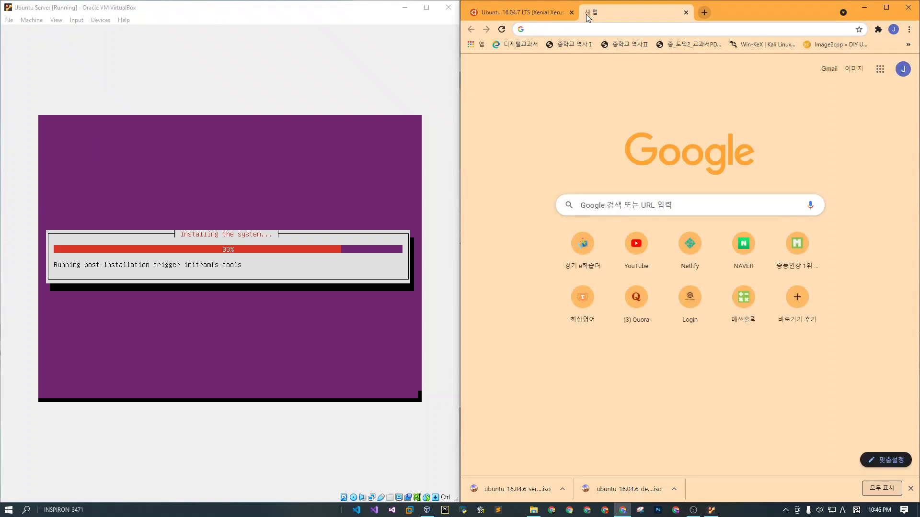
type("Ubuntu server")
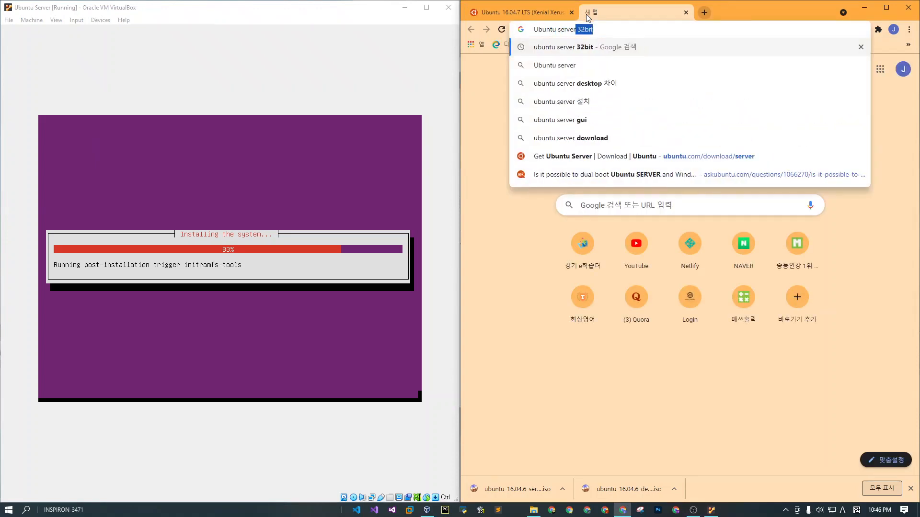
key("Down")
key("Return")
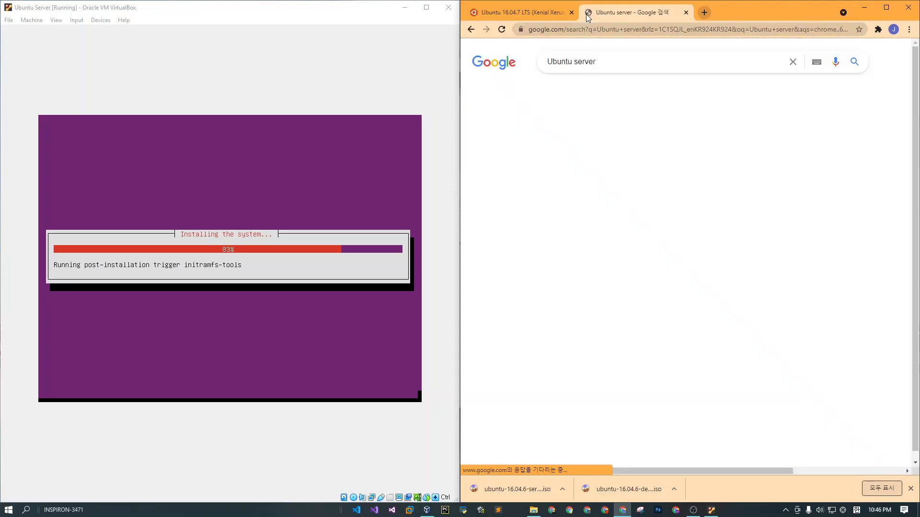
left_click(596, 91)
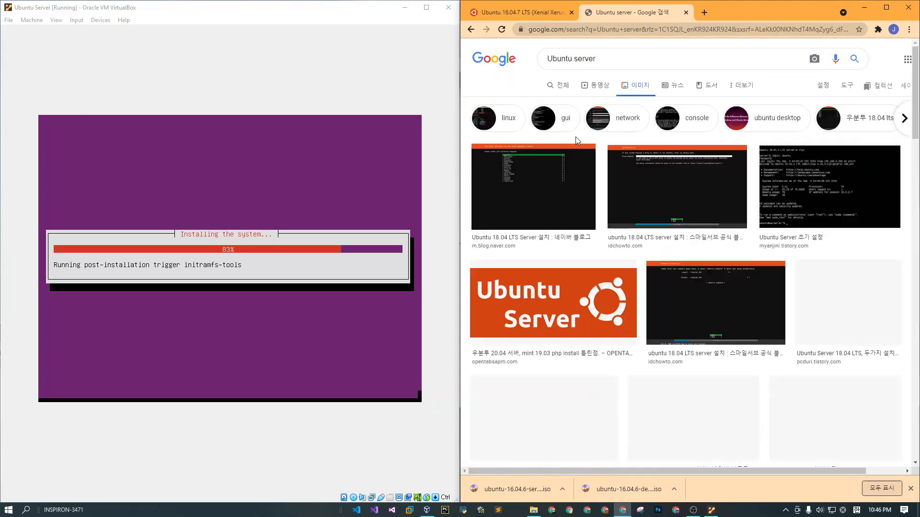
Preview the Ubuntu Server installer and console screenshots among the image results and examine their related images.
left_click(555, 180)
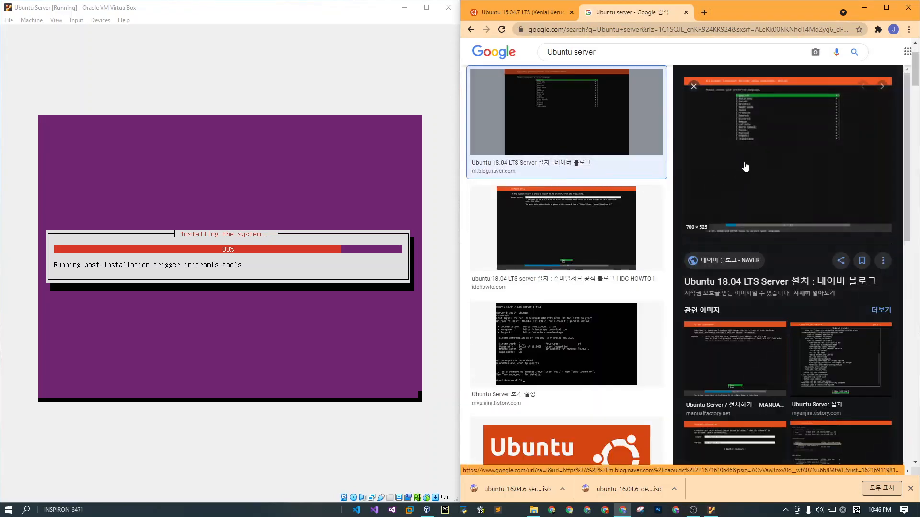
left_click(569, 224)
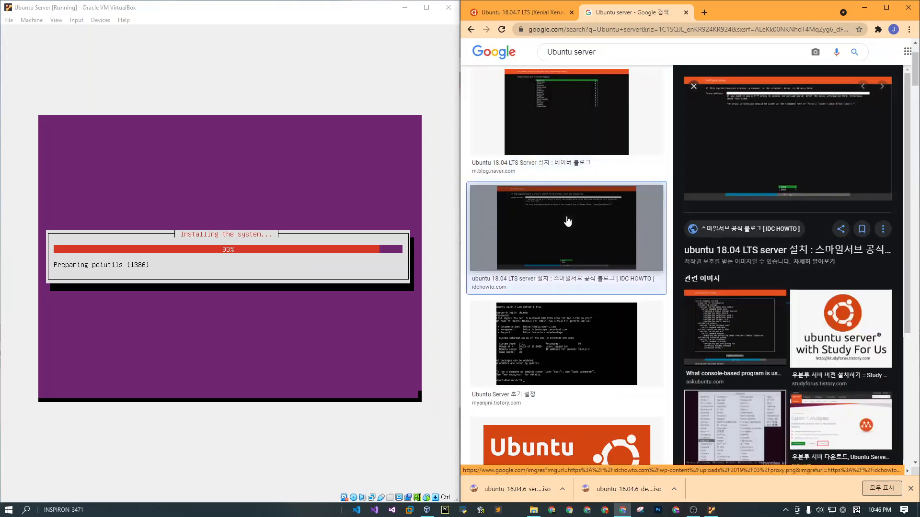
scroll(569, 224, "down", 3)
left_click(569, 221)
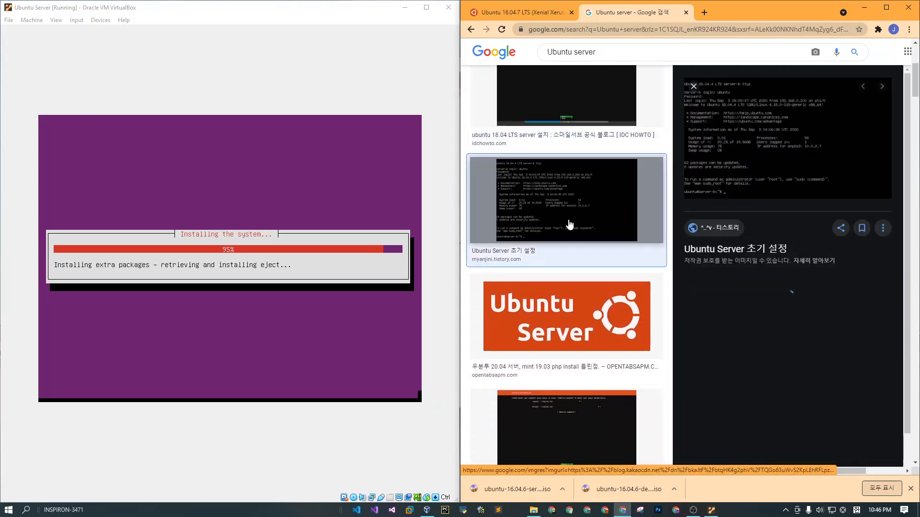
scroll(574, 224, "down", 5)
scroll(774, 323, "down", 3)
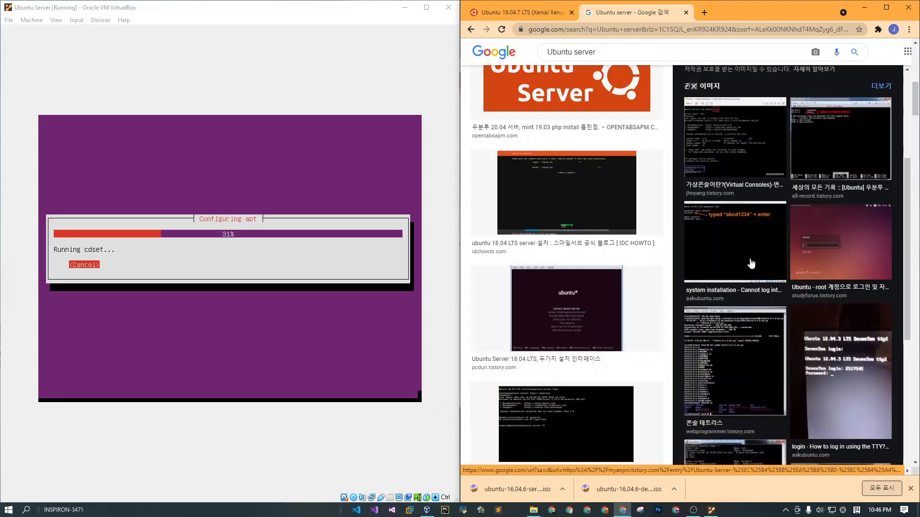
Preview login console screenshots among the related images and the Ubuntu 18.04 LTS Server setup image from the NAVER blog.
left_click(743, 270)
scroll(742, 270, "down", 8)
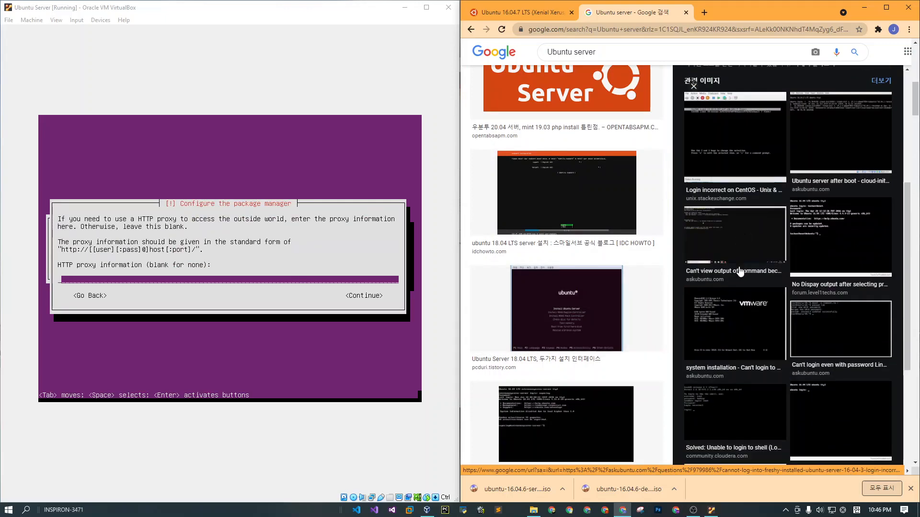
left_click(739, 271)
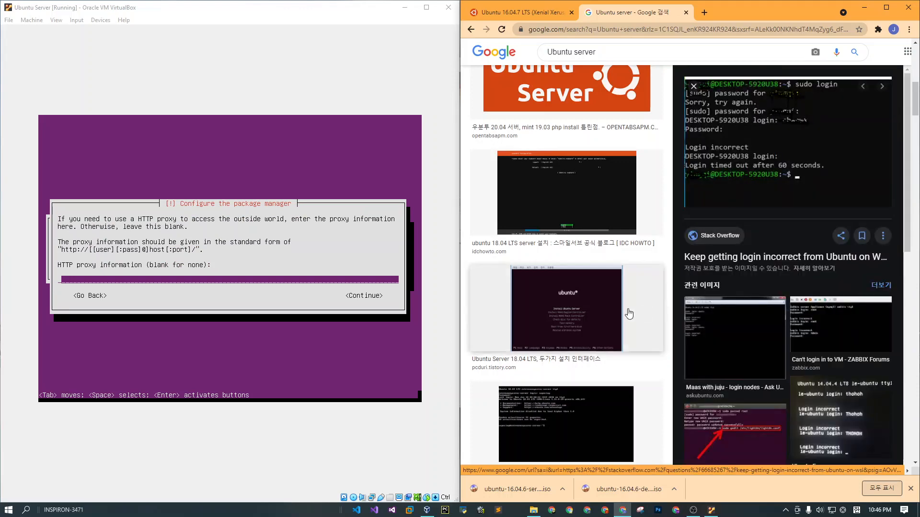
scroll(549, 329, "down", 5)
scroll(550, 330, "down", 1)
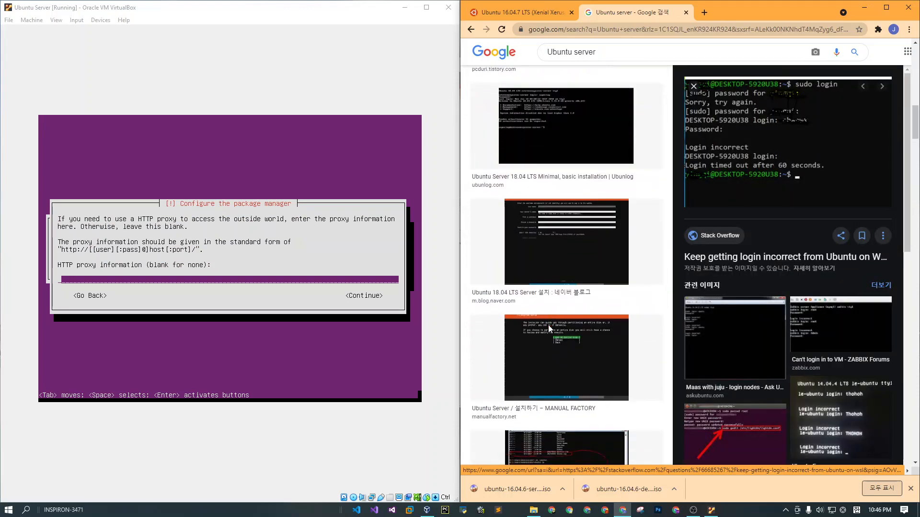
left_click(529, 182)
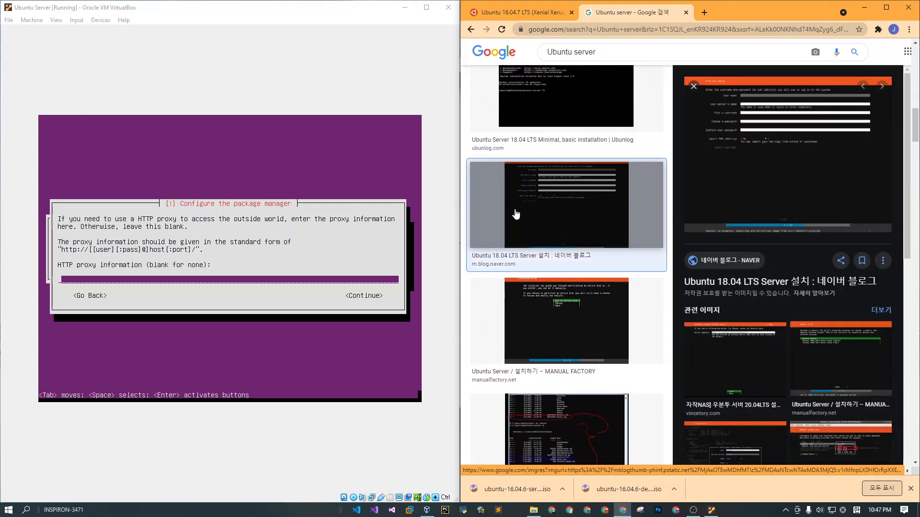
Leave the HTTP proxy information blank in the Ubuntu installer and continue.
left_click(163, 15)
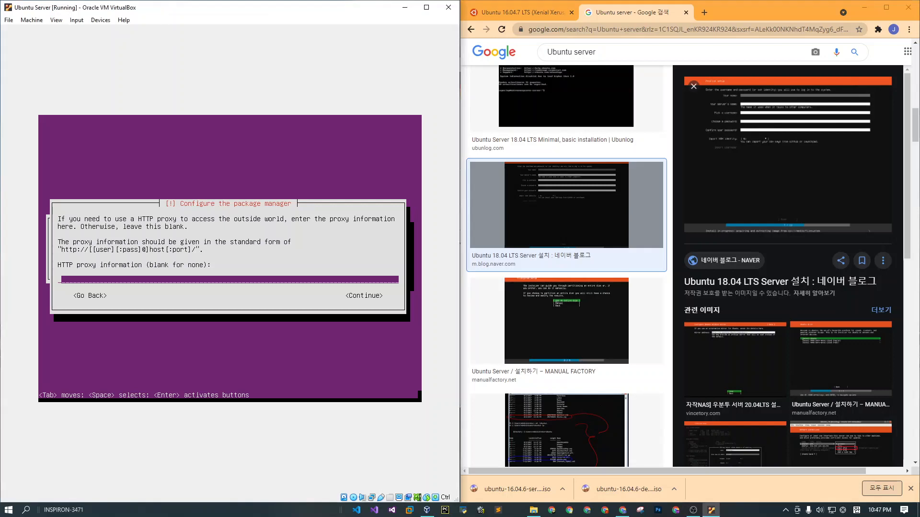
key("Return")
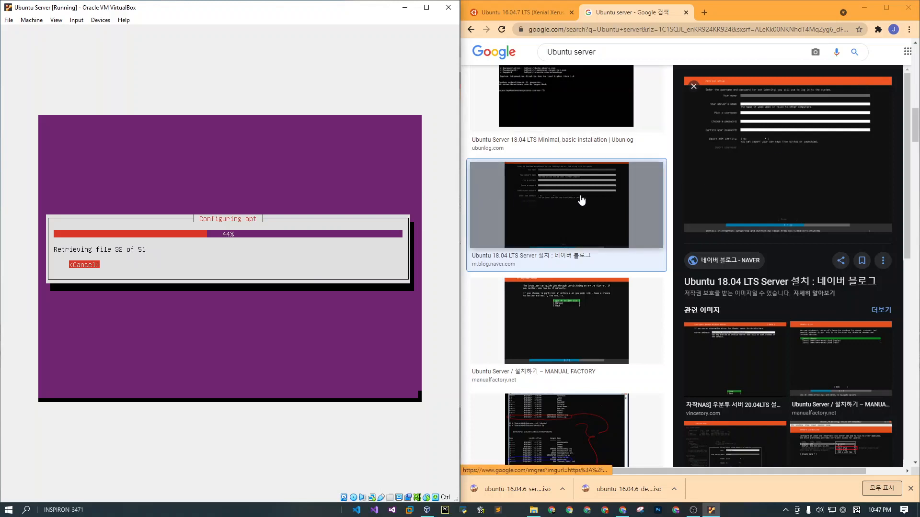
Preview the Microsoft Docs Linux subsystem and Ubuntu Server Btrfs installation screenshots further down the image results.
scroll(579, 213, "down", 1)
scroll(578, 214, "down", 2)
left_click(585, 266)
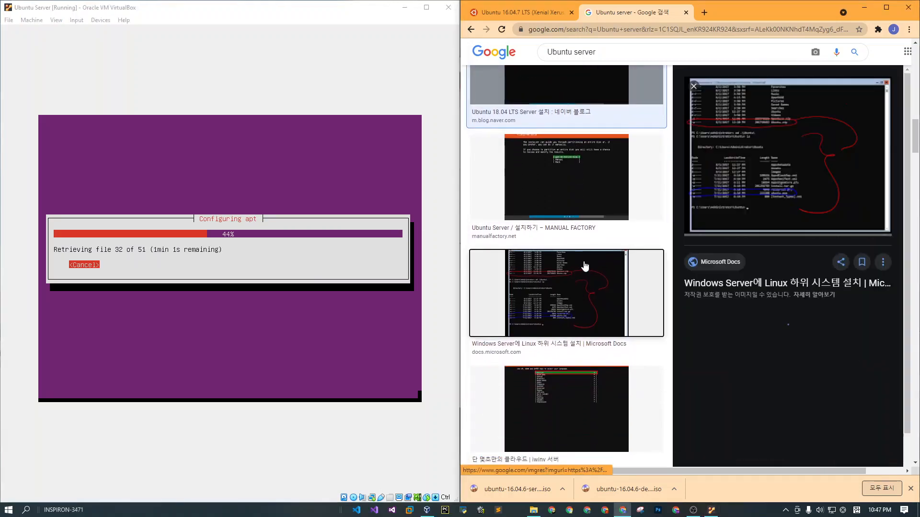
scroll(585, 267, "down", 7)
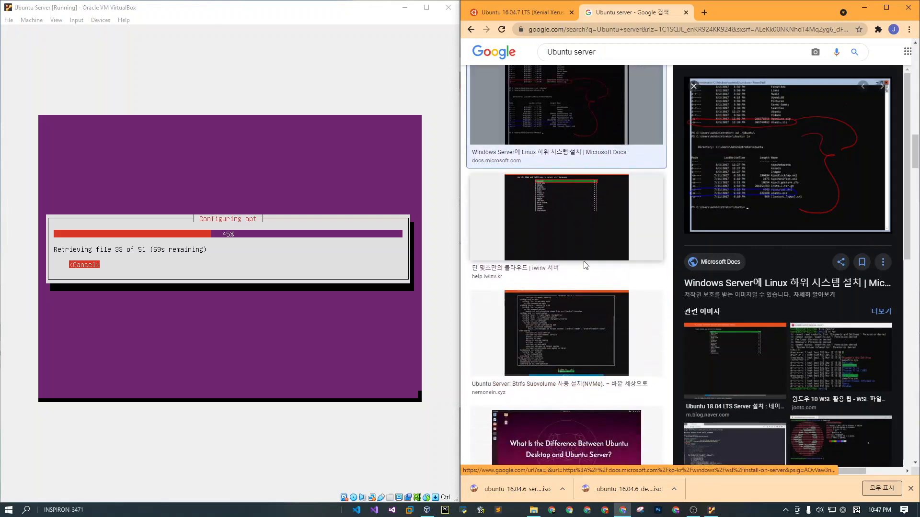
left_click(584, 212)
scroll(584, 213, "down", 1)
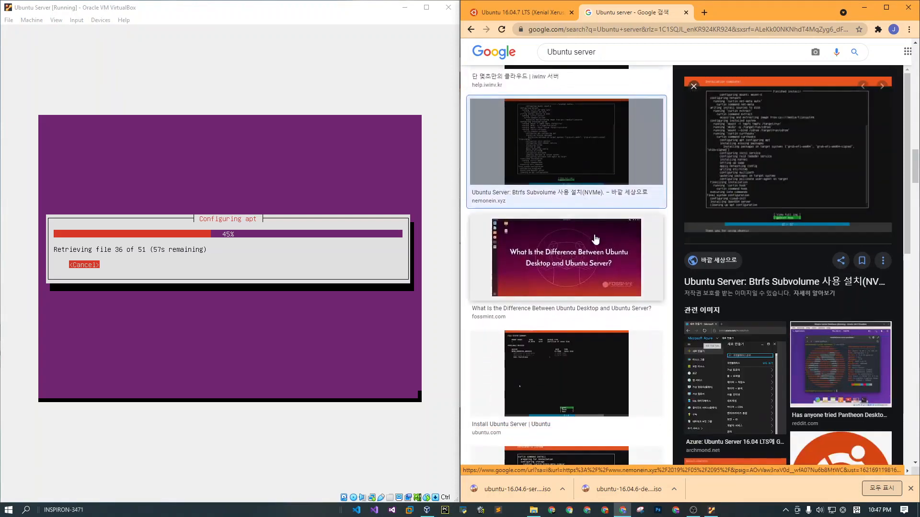
Open FOSSMint's article on the difference between Ubuntu Desktop and Ubuntu Server in a new tab and examine the differences and similarities.
left_click(596, 242)
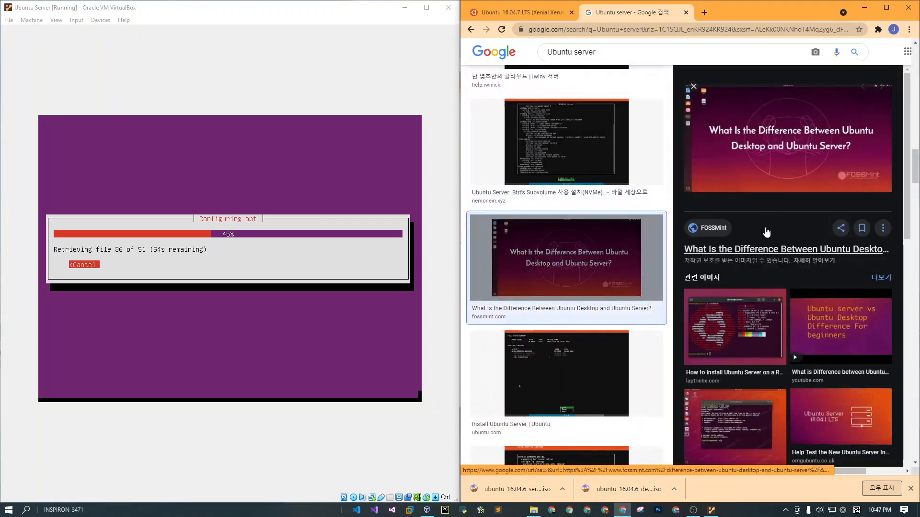
middle_click(764, 254)
left_click(730, 15)
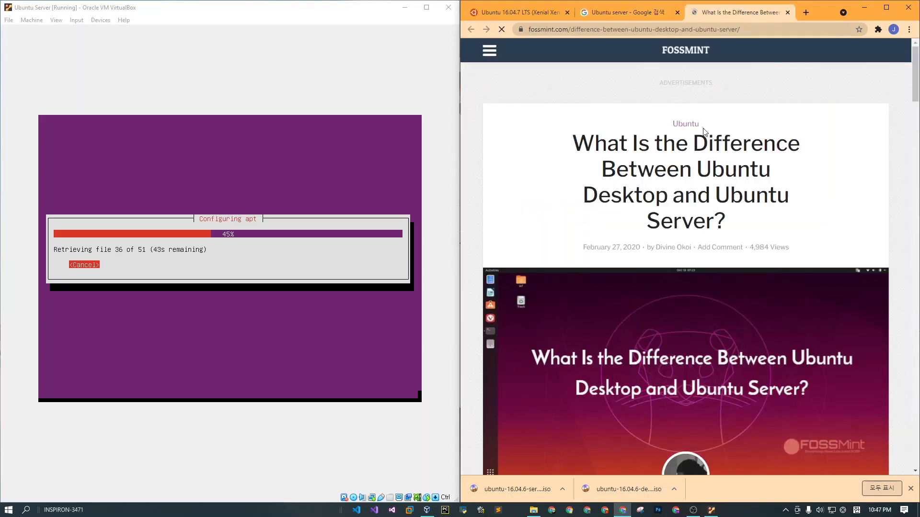
scroll(704, 151, "down", 5)
scroll(705, 151, "down", 5)
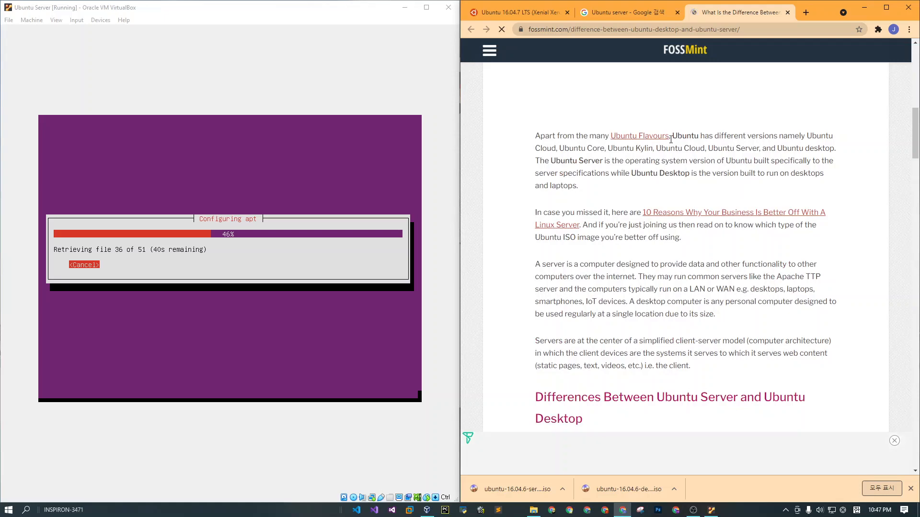
scroll(671, 151, "down", 4)
scroll(671, 150, "down", 1)
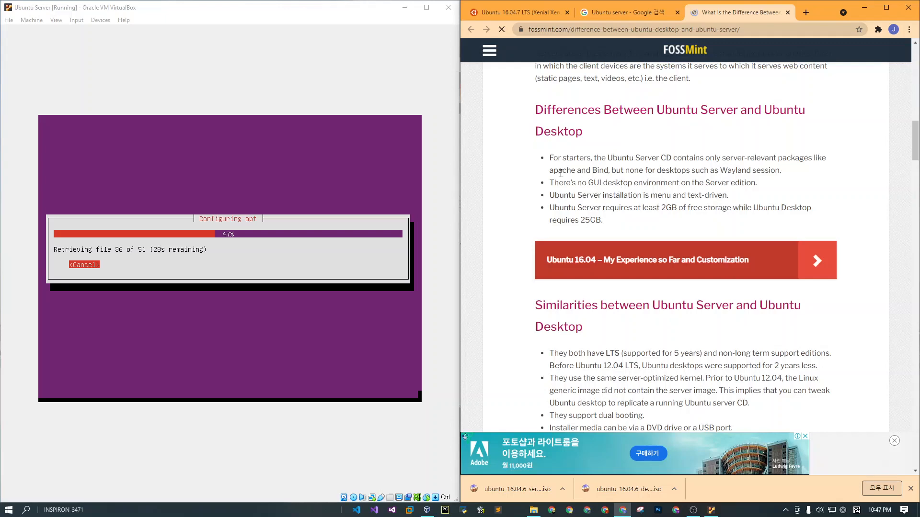
scroll(554, 179, "down", 1)
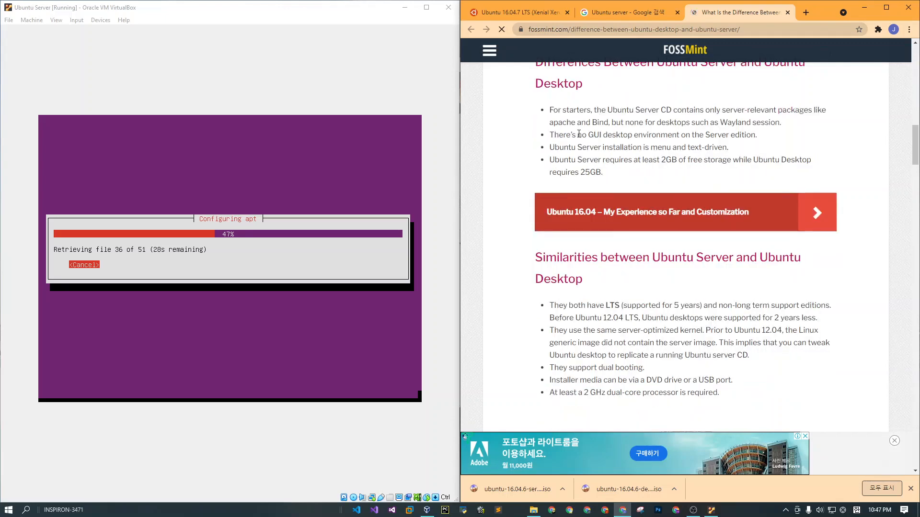
scroll(555, 138, "down", 1)
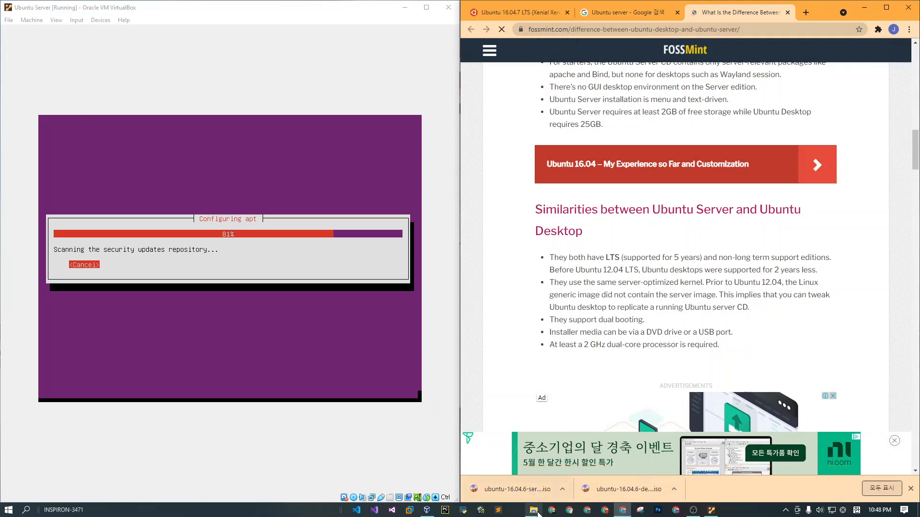
mouse_move(537, 513)
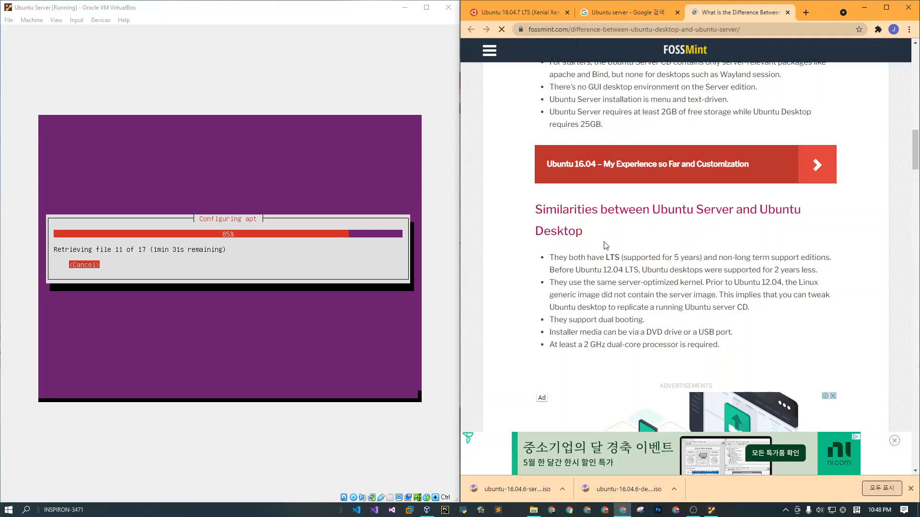
scroll(603, 241, "down", 3)
scroll(604, 241, "down", 5)
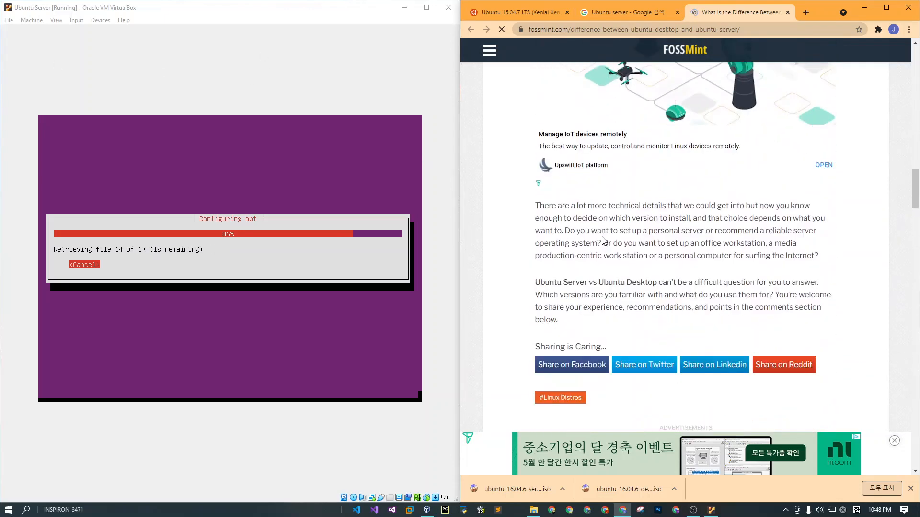
scroll(605, 240, "up", 10)
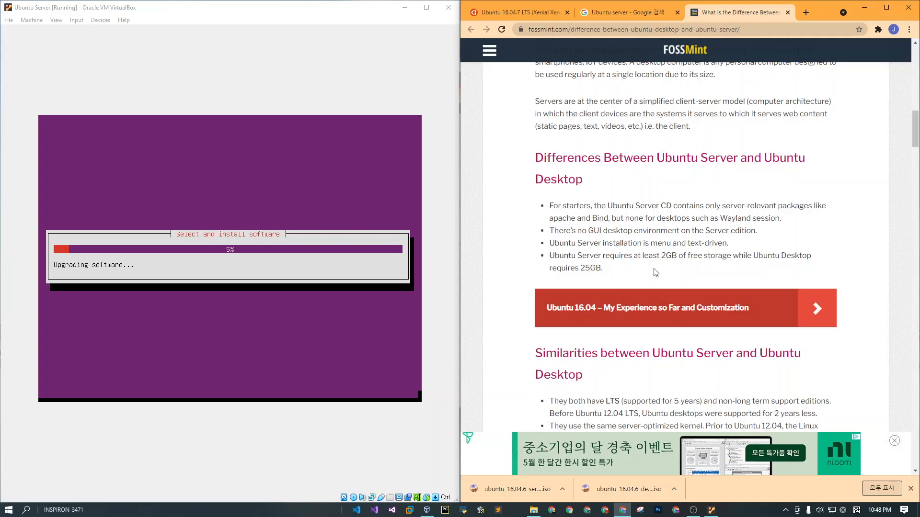
left_click_drag(667, 271, 742, 256)
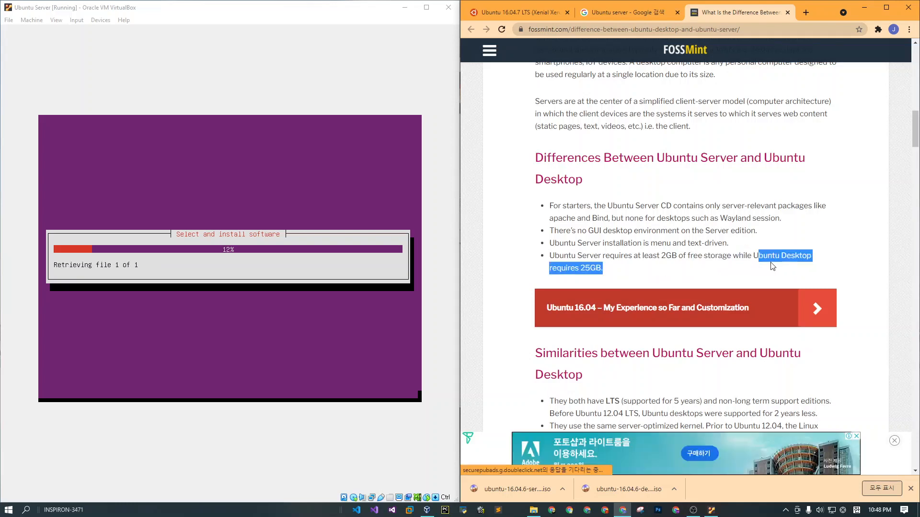
left_click(632, 267)
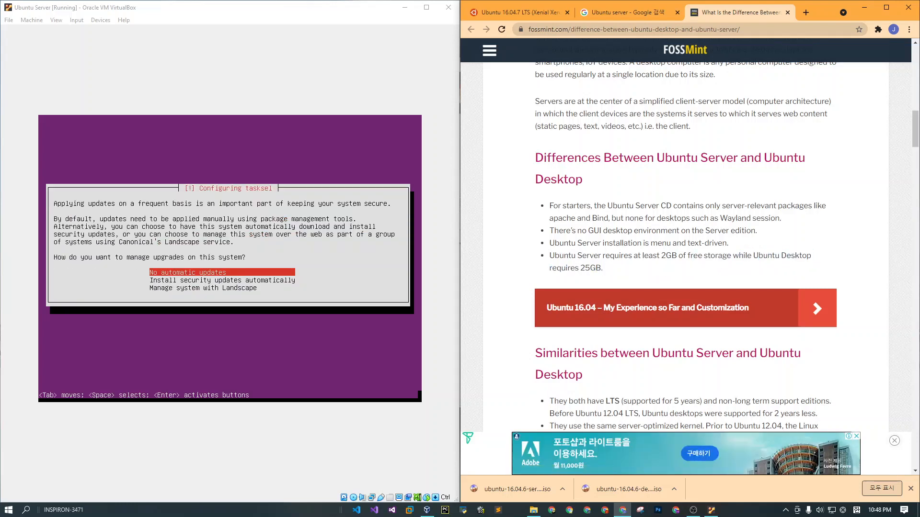
Choose No automatic updates in the Ubuntu installer and install only the standard system utilities.
left_click(297, 269)
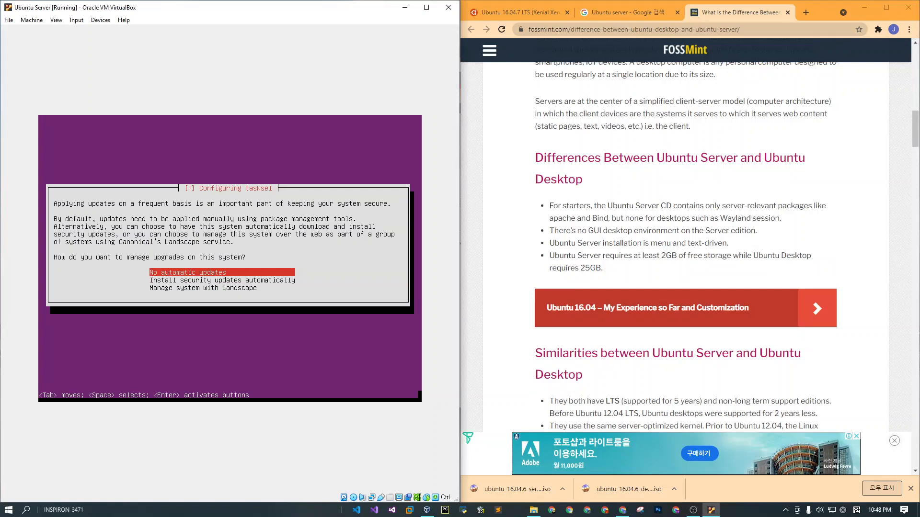
key("Return")
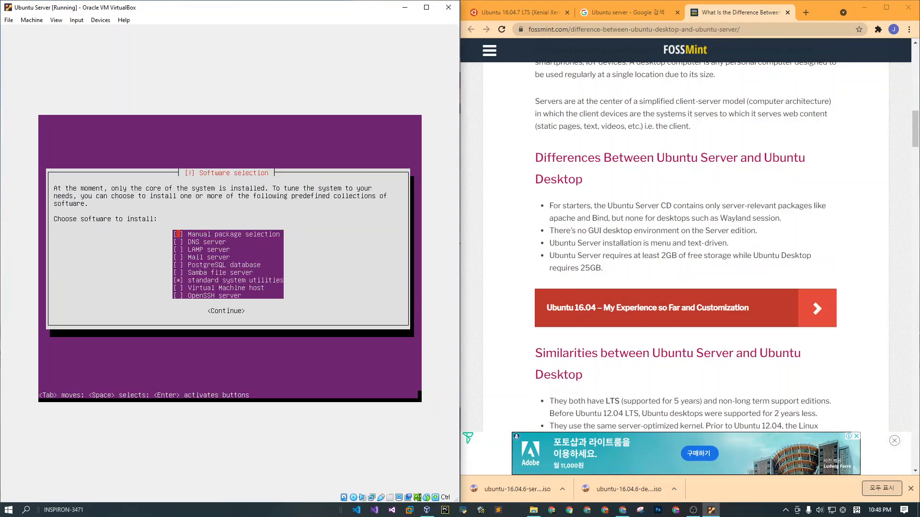
key("Return")
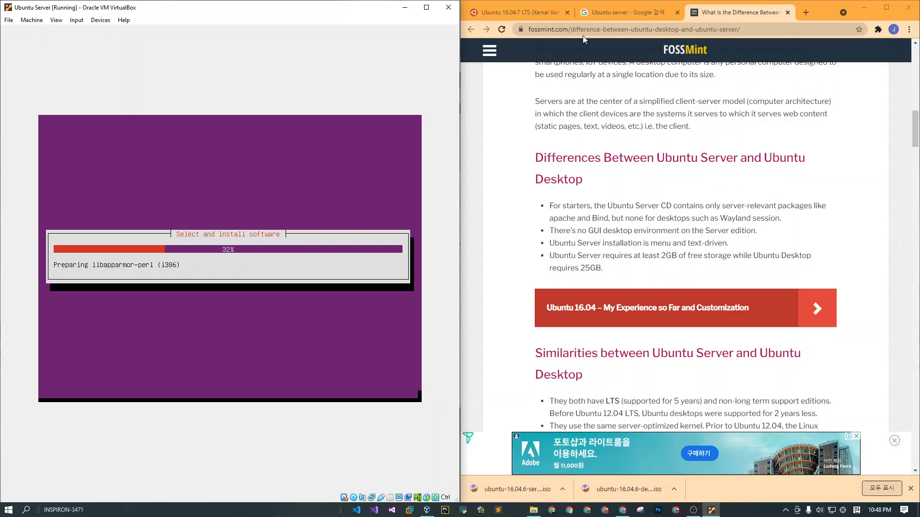
Return to the Google image results and search for "Ubuntu server minimal requirements".
left_click(599, 15)
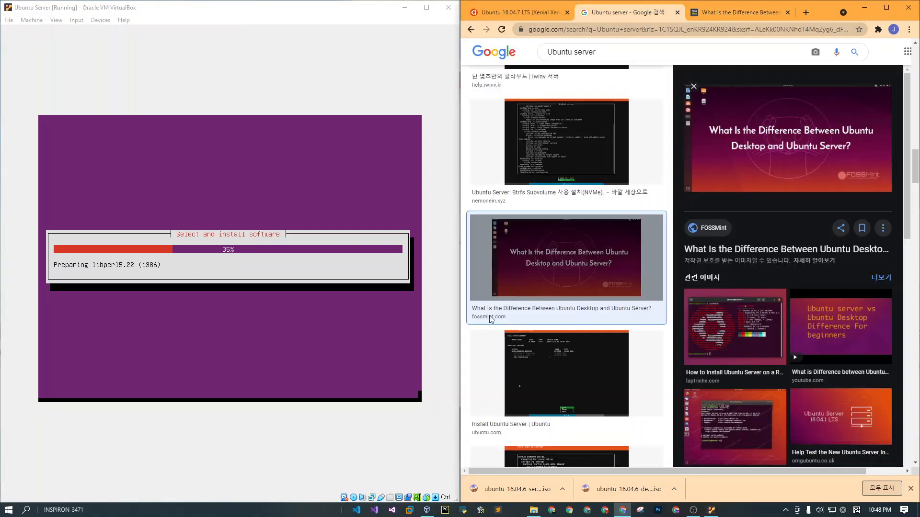
scroll(611, 225, "down", 9)
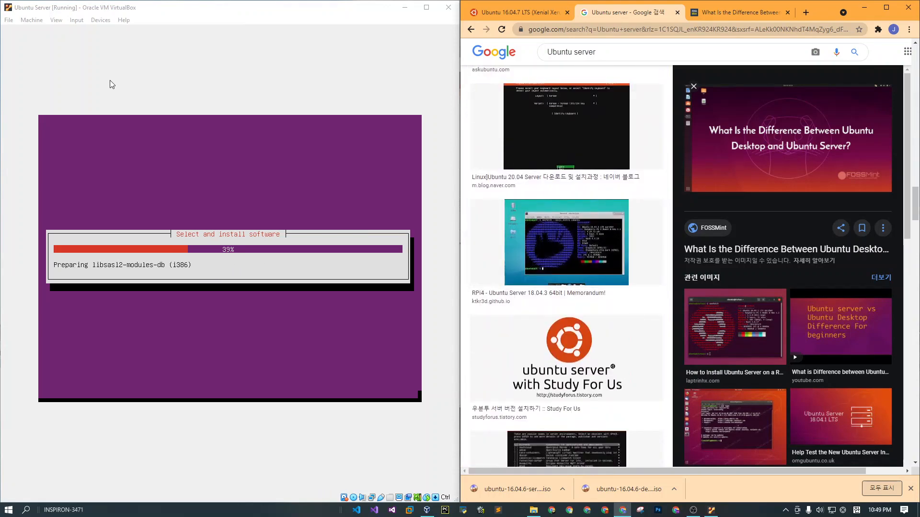
left_click(67, 9)
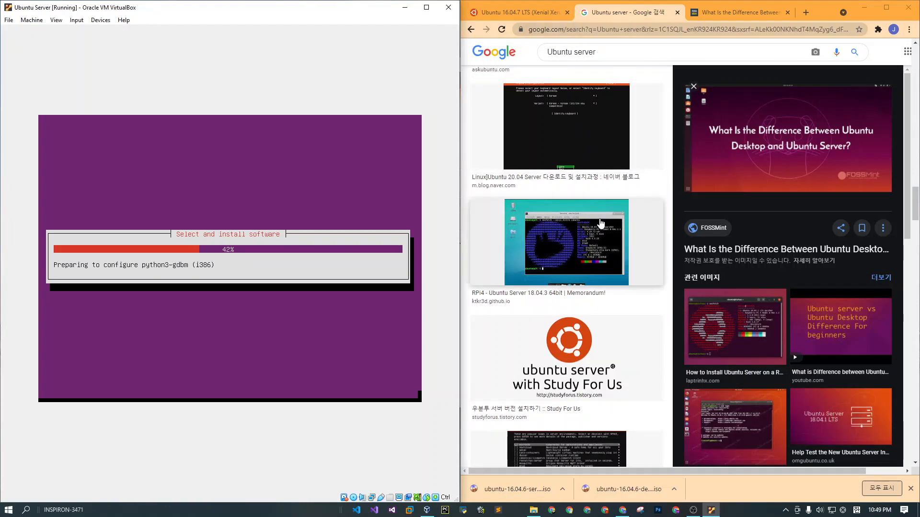
left_click(639, 57)
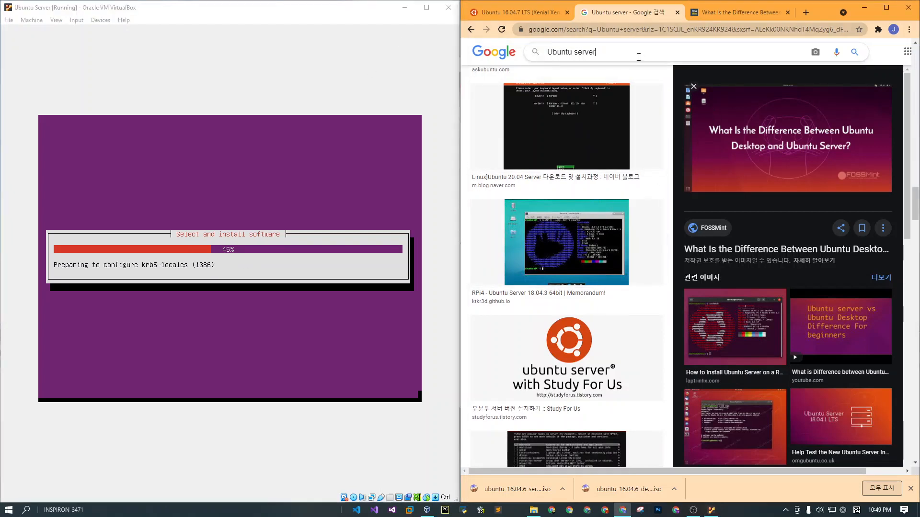
type("min")
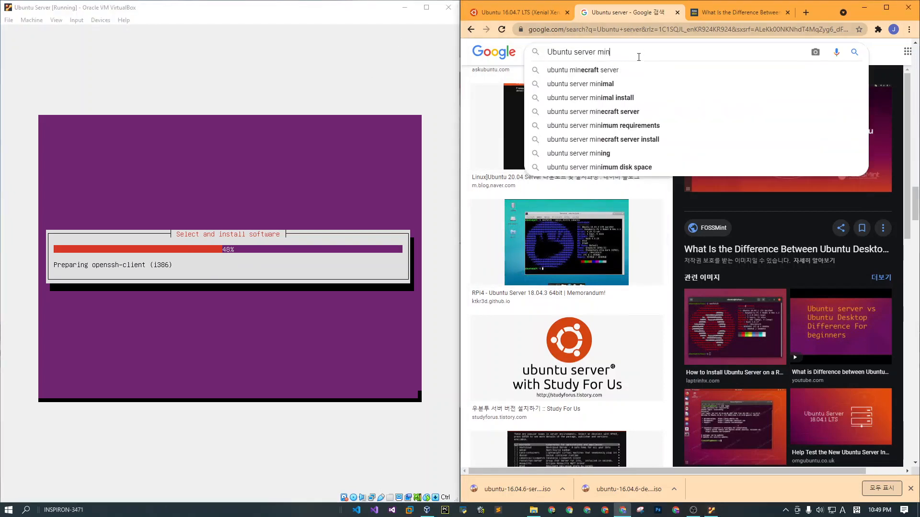
type("imal requi")
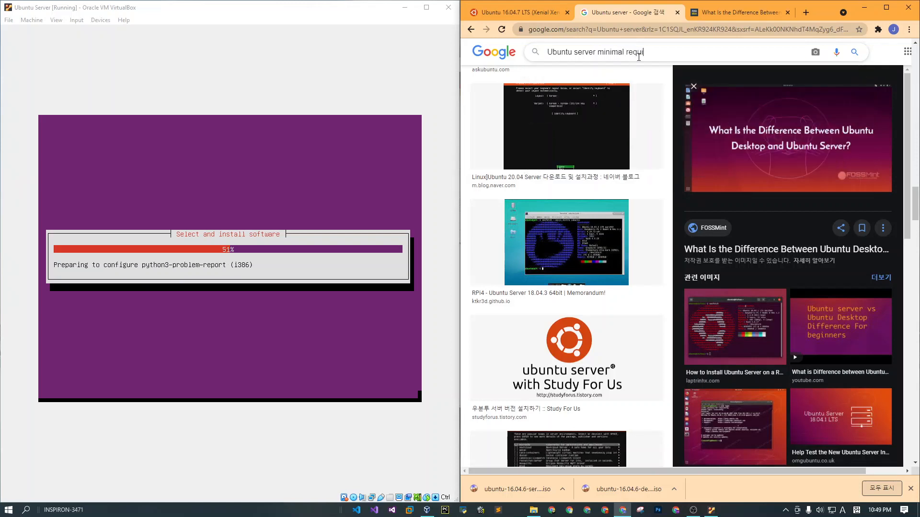
type("remnets")
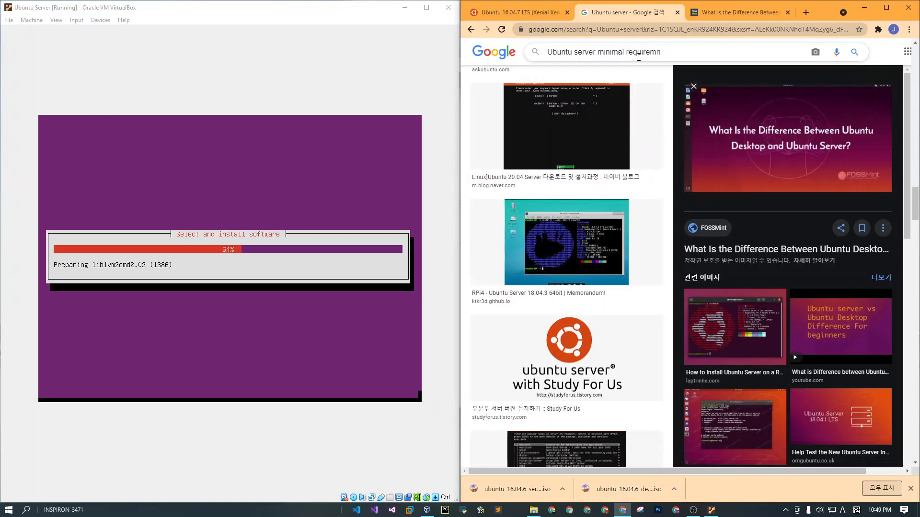
key("BackSpace")
type("ents")
key("Return")
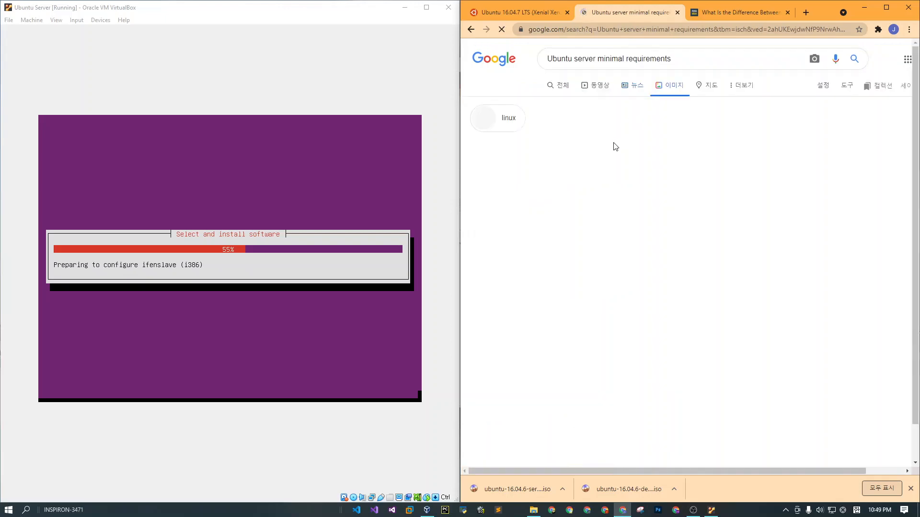
Show the general web results for the suggested query "Ubuntu server minimum requirements" and examine the RAM, CPU and storage requirements.
left_click(576, 152)
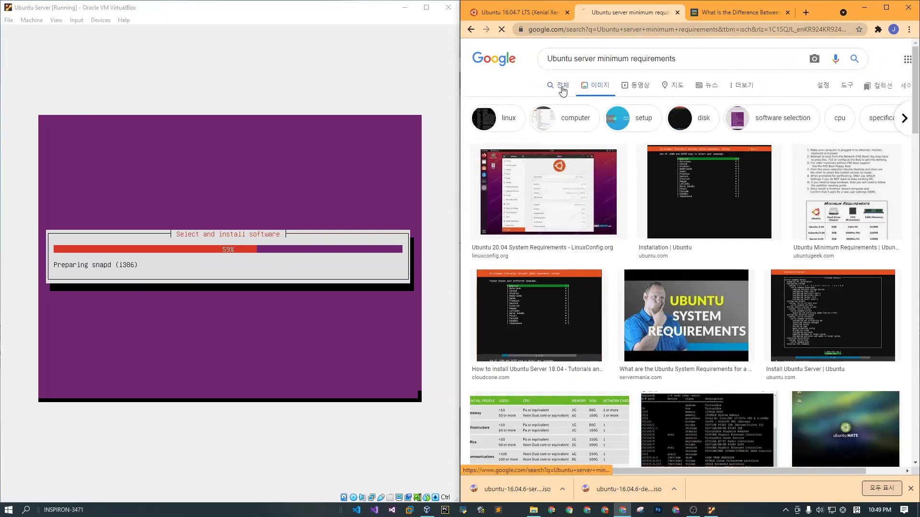
left_click(563, 88)
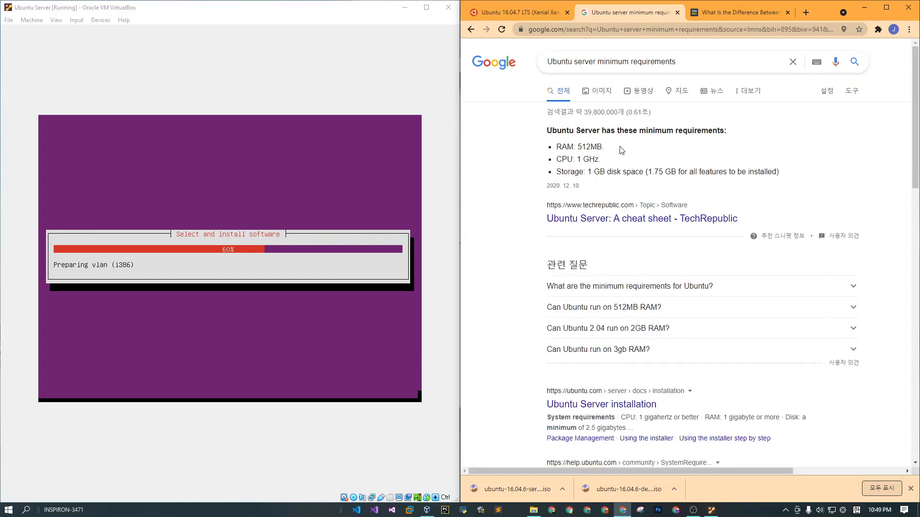
left_click_drag(551, 130, 726, 130)
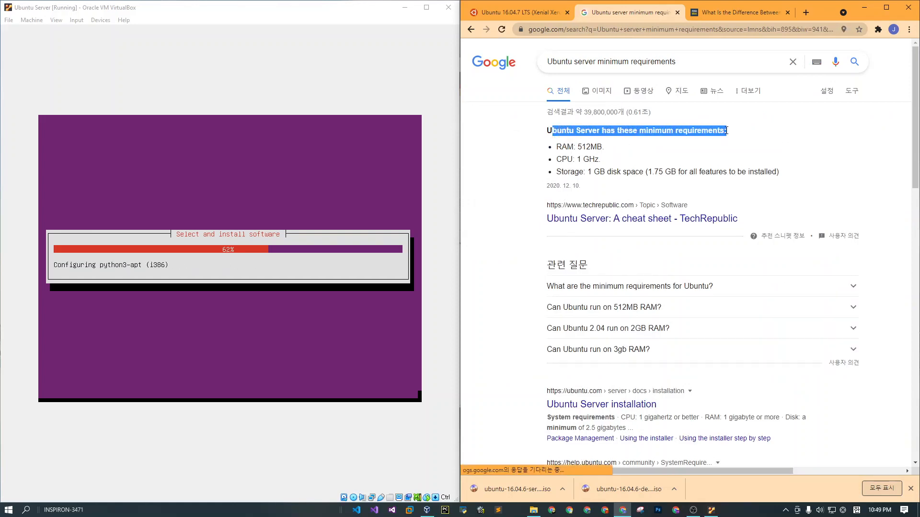
left_click(727, 130)
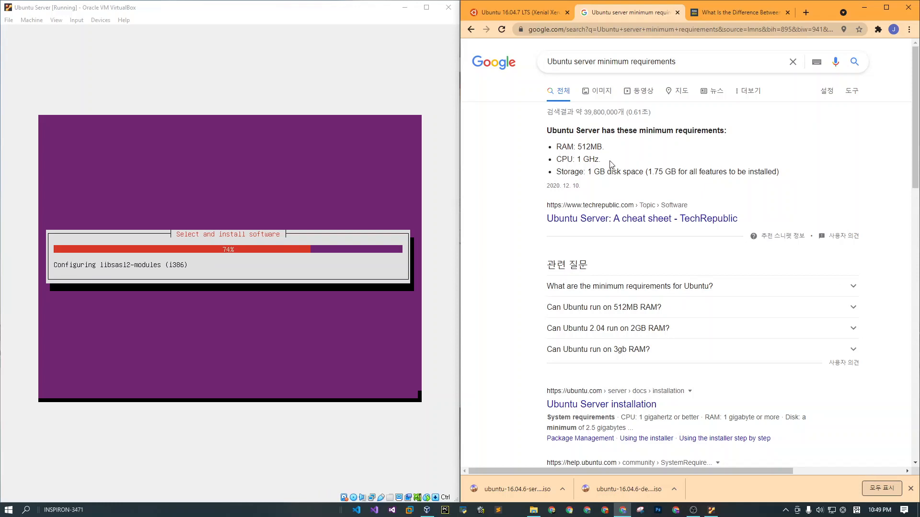
Highlight the RAM line in the minimum requirements snippet and review the remaining results.
left_click_drag(612, 149, 551, 146)
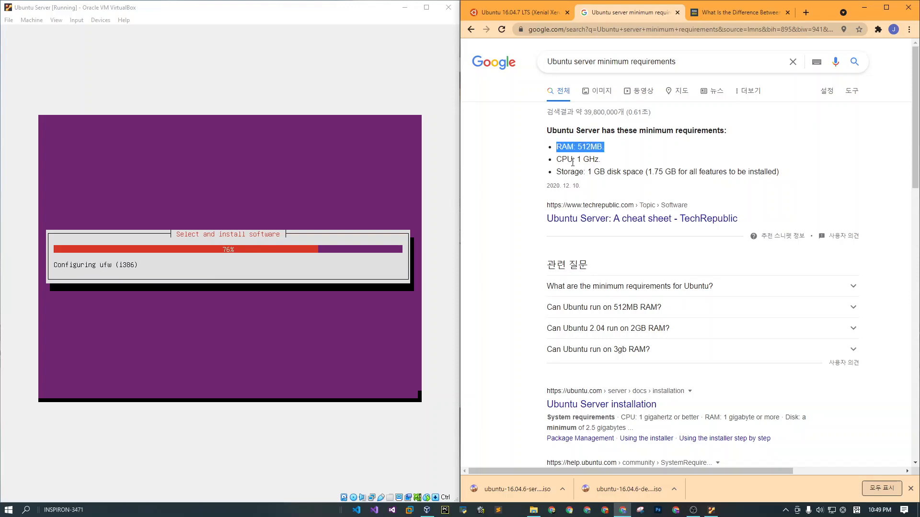
left_click(609, 157)
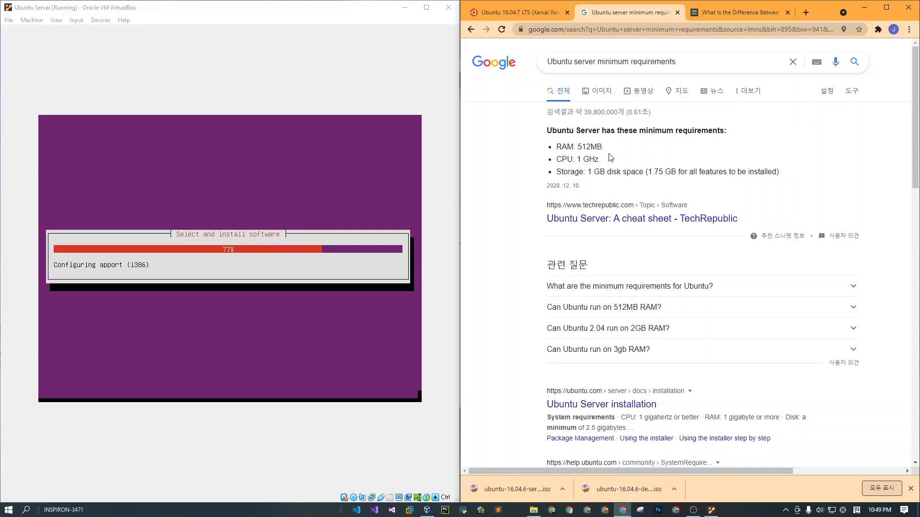
scroll(611, 158, "down", 1)
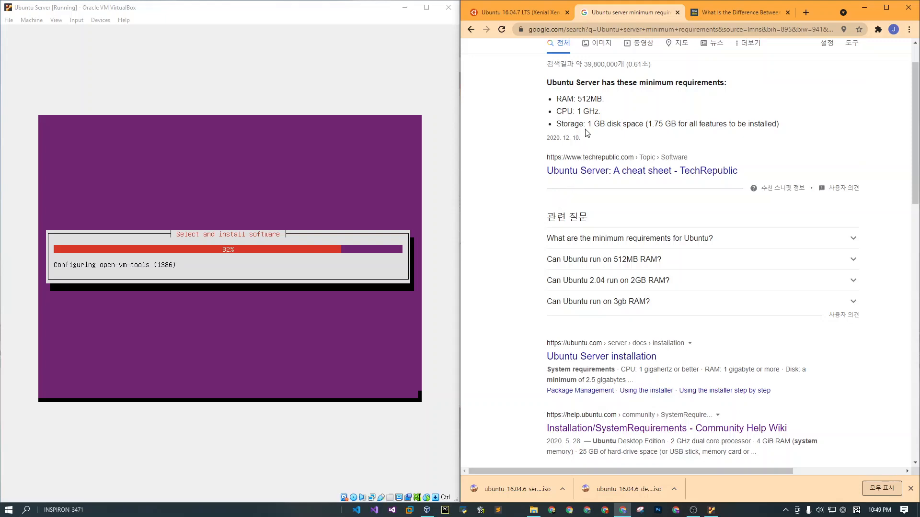
Open the main Ubuntu Releases page from the 16.04 release page and examine the available releases and their folder list.
left_click(522, 13)
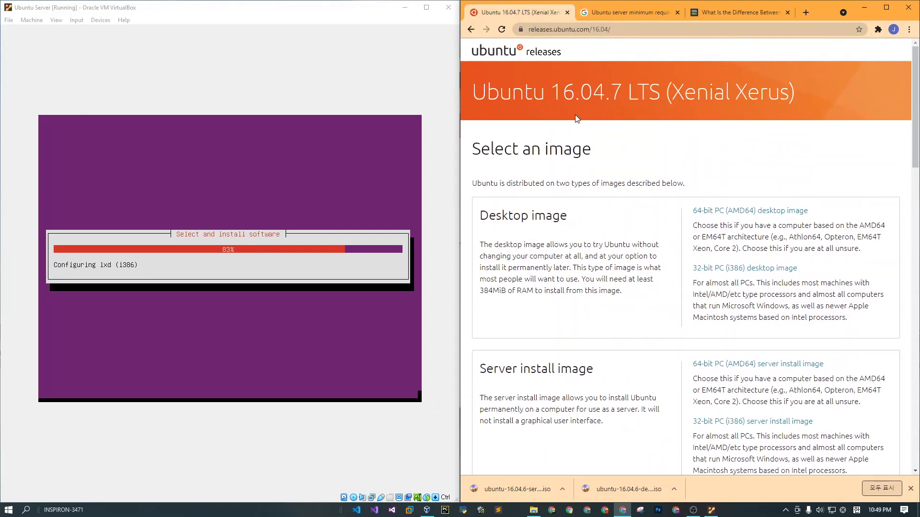
left_click(507, 54)
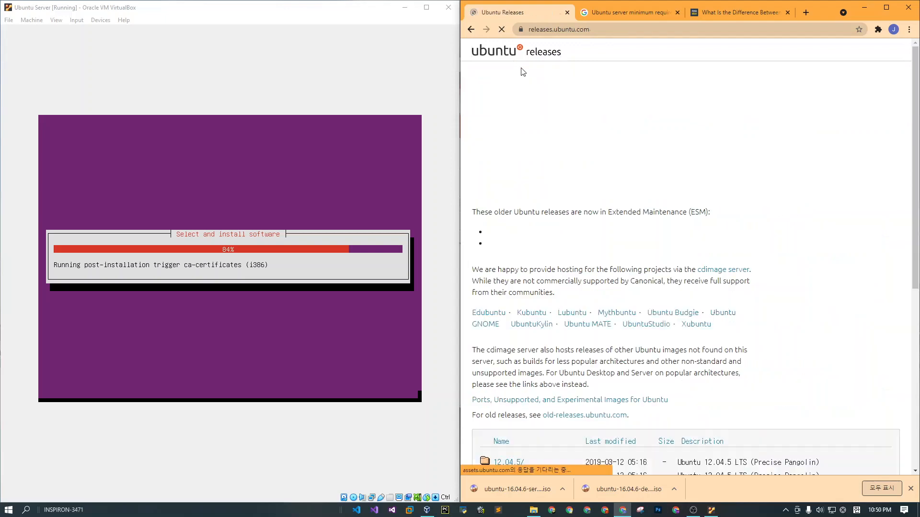
scroll(555, 184, "down", 1)
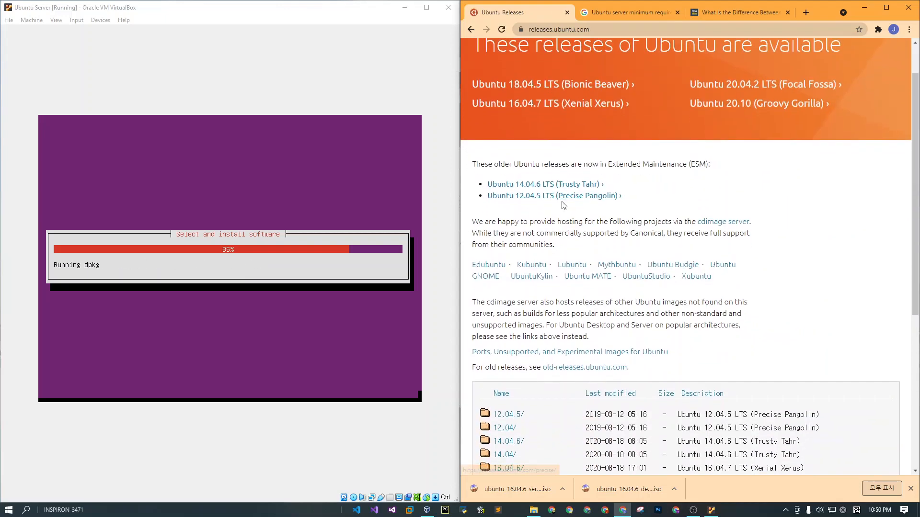
scroll(641, 168, "down", 1)
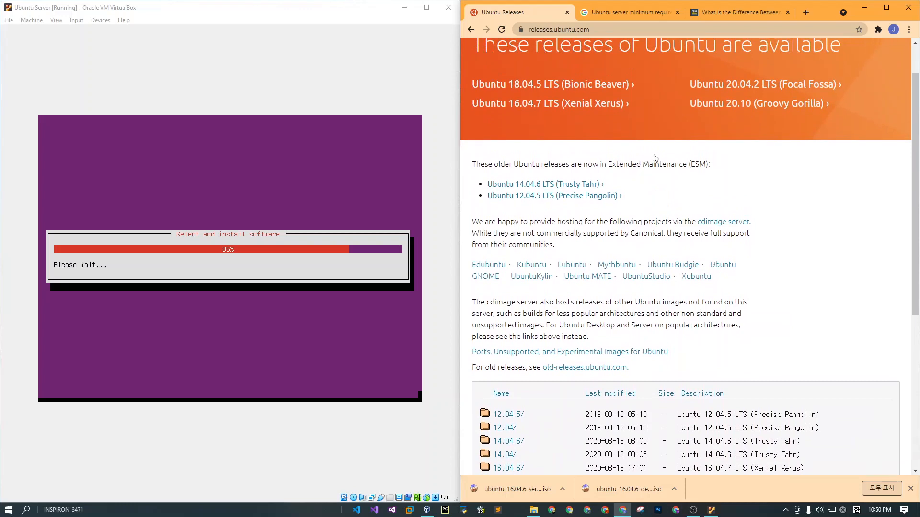
scroll(717, 131, "up", 2)
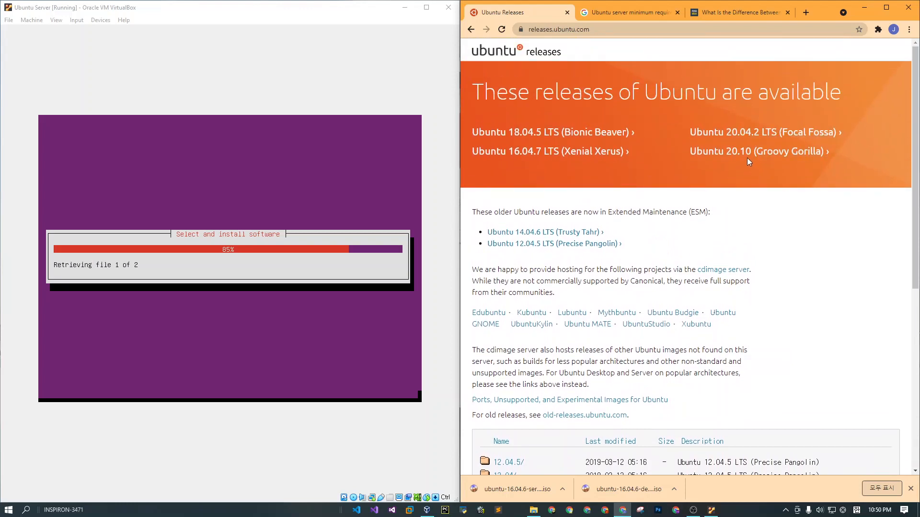
scroll(761, 158, "down", 2)
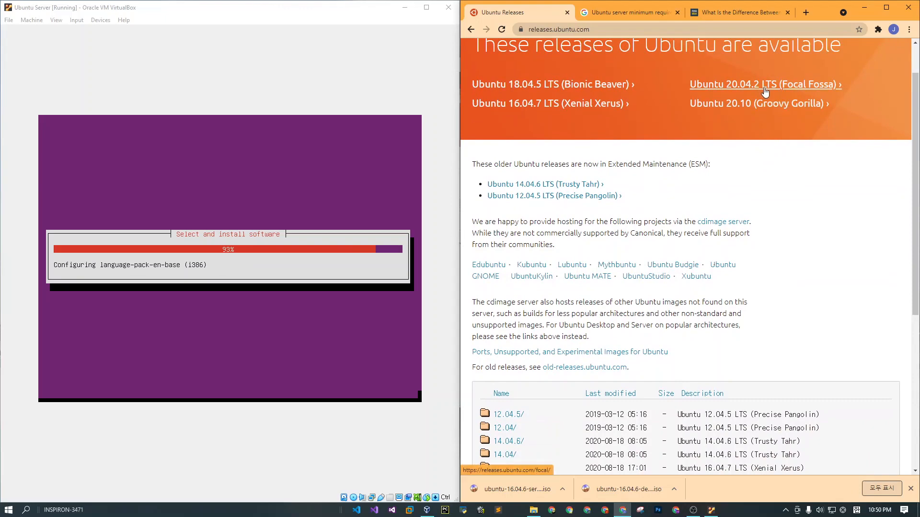
scroll(717, 166, "down", 5)
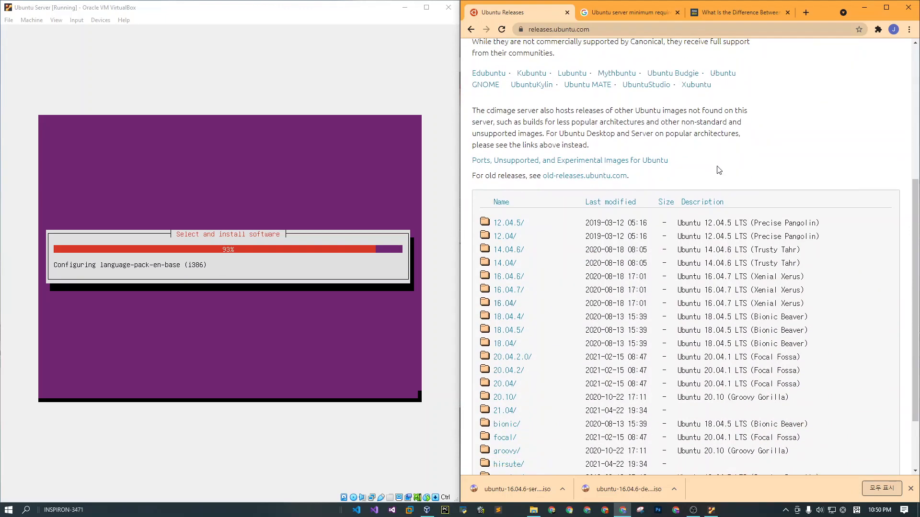
scroll(718, 166, "up", 6)
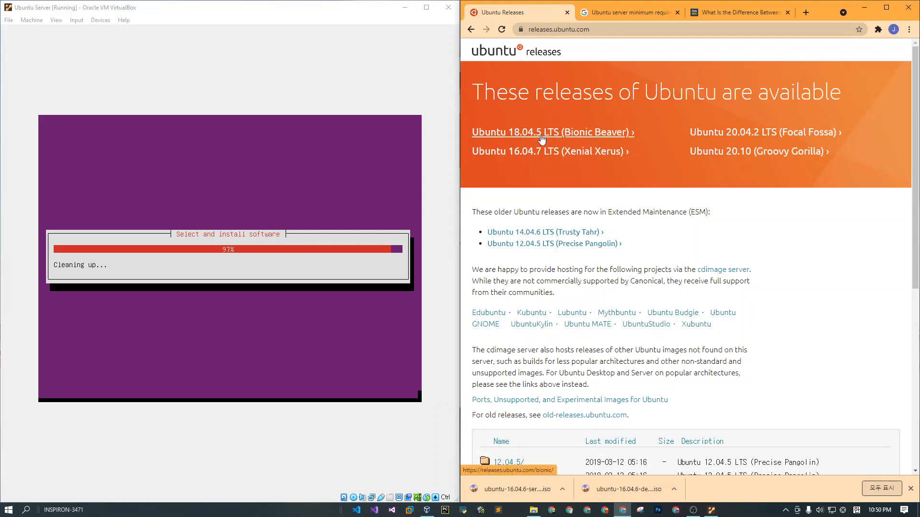
Go to ubuntu.com and look over the home page.
left_click(565, 32)
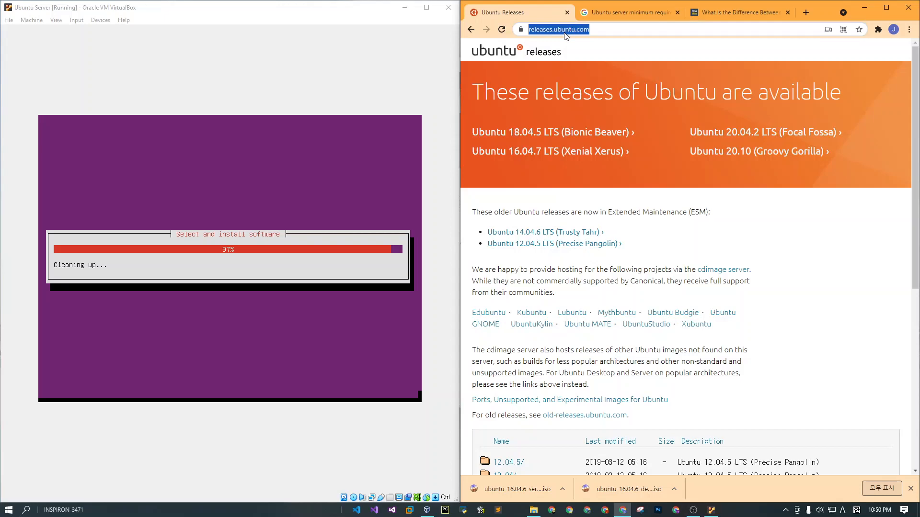
type("ubuntu")
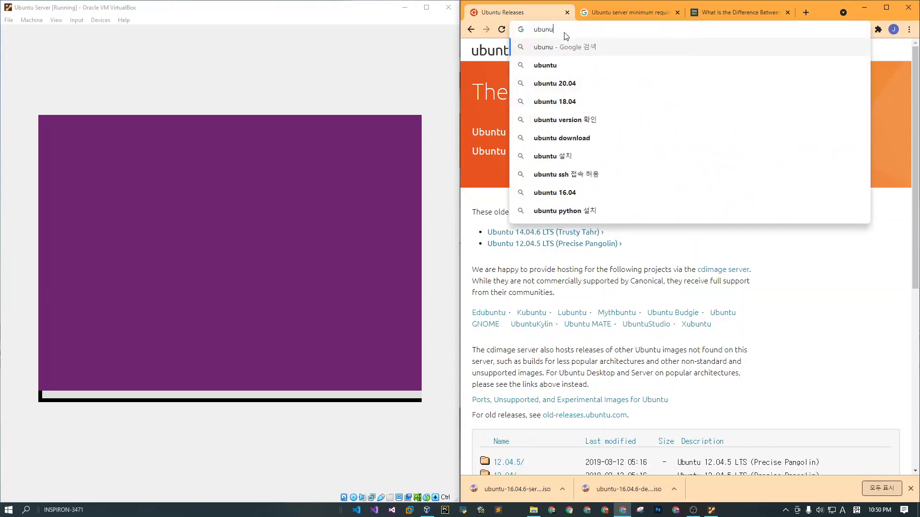
type(".com")
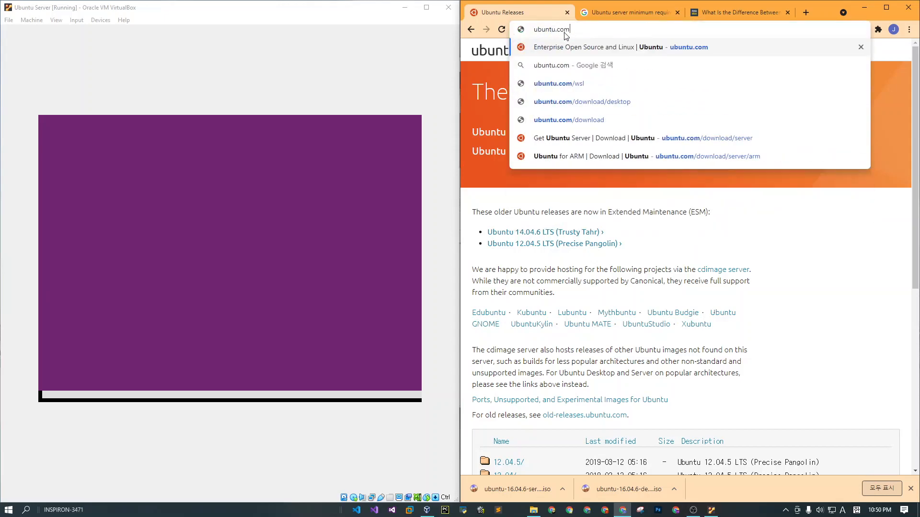
key("Return")
left_click(223, 83)
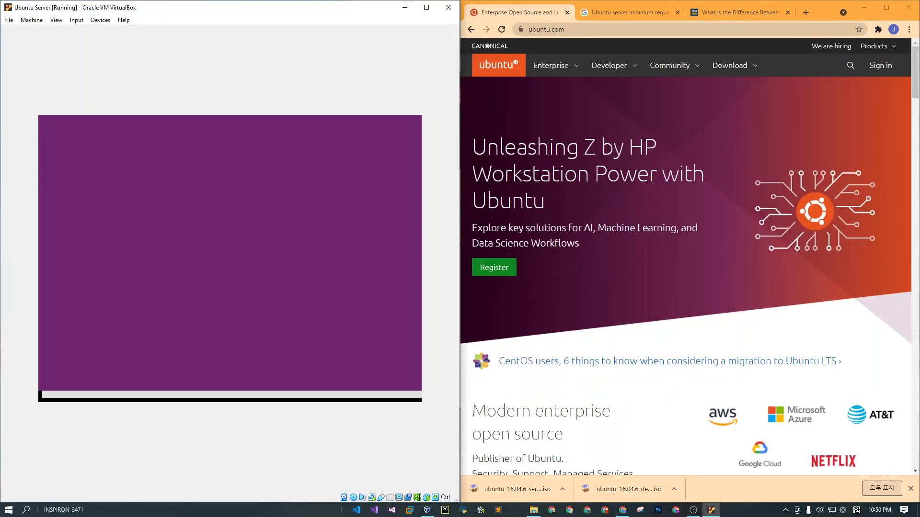
scroll(797, 144, "down", 8)
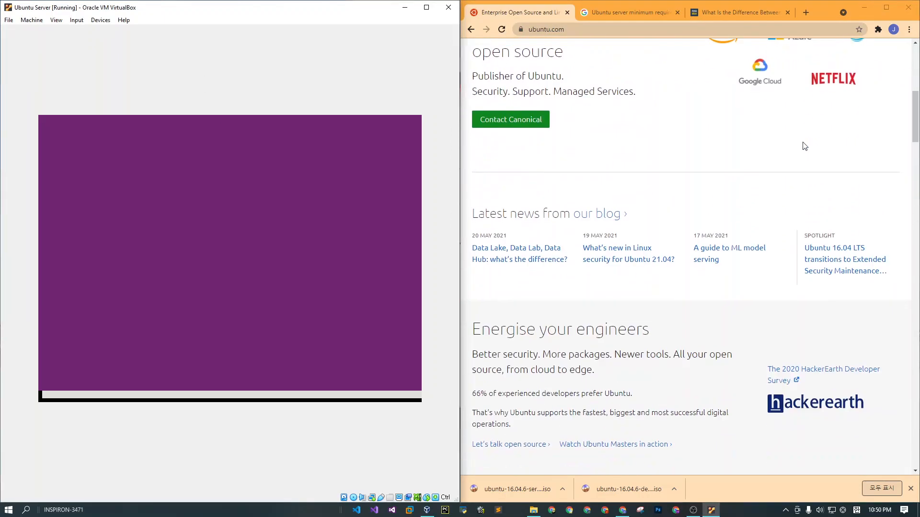
scroll(795, 143, "up", 8)
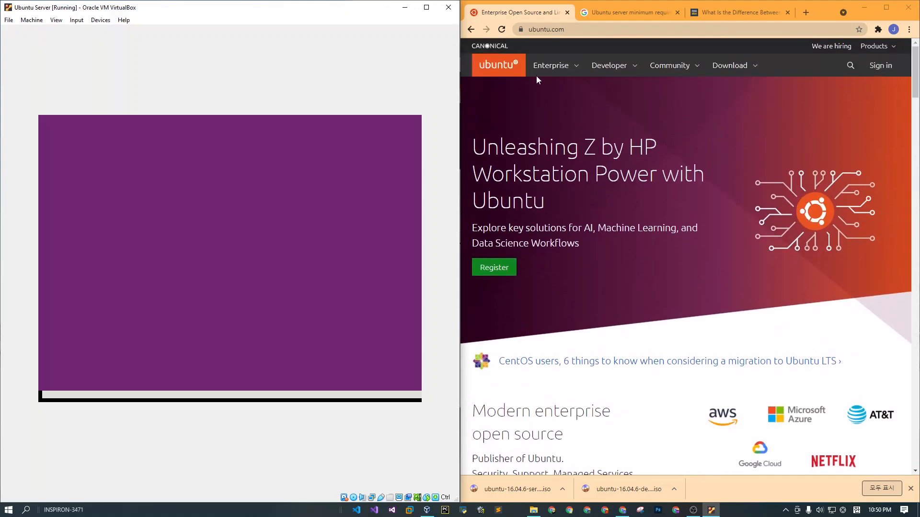
Open the Ubuntu Server download page and examine its installation options and guides.
left_click(752, 71)
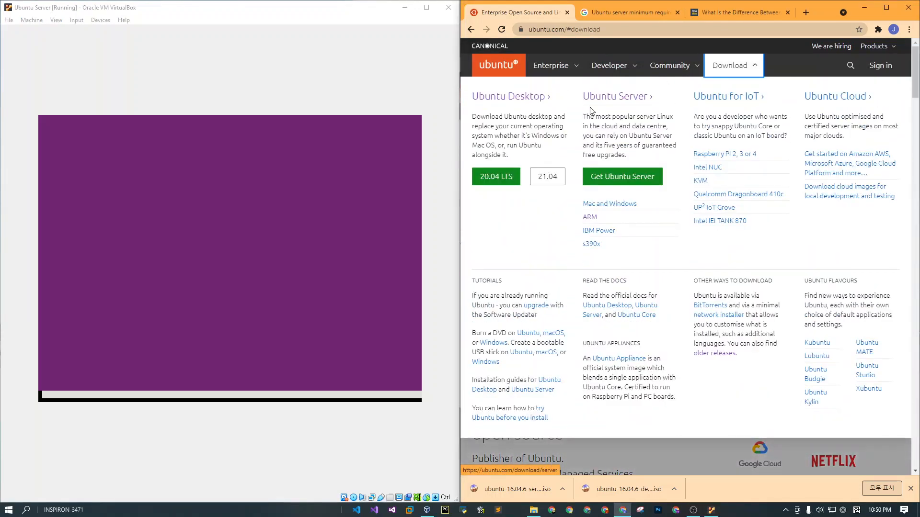
left_click(617, 101)
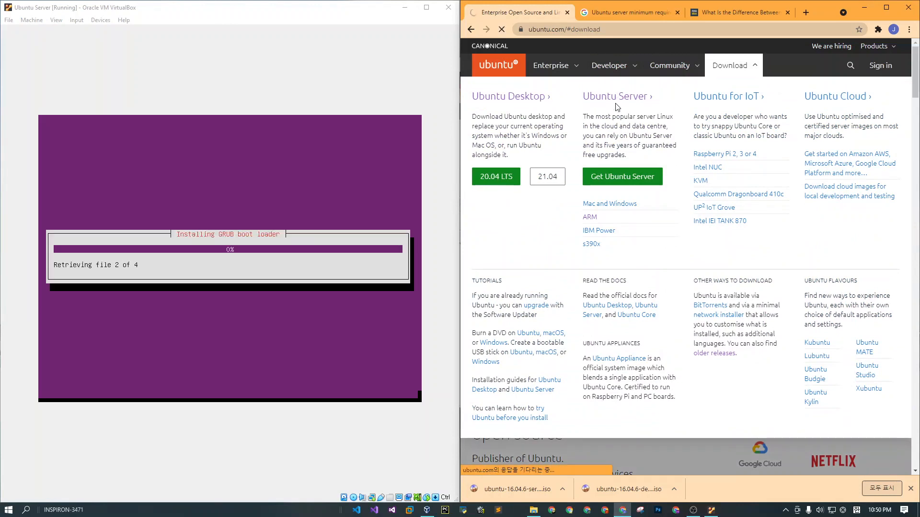
scroll(576, 206, "down", 1)
scroll(577, 205, "up", 1)
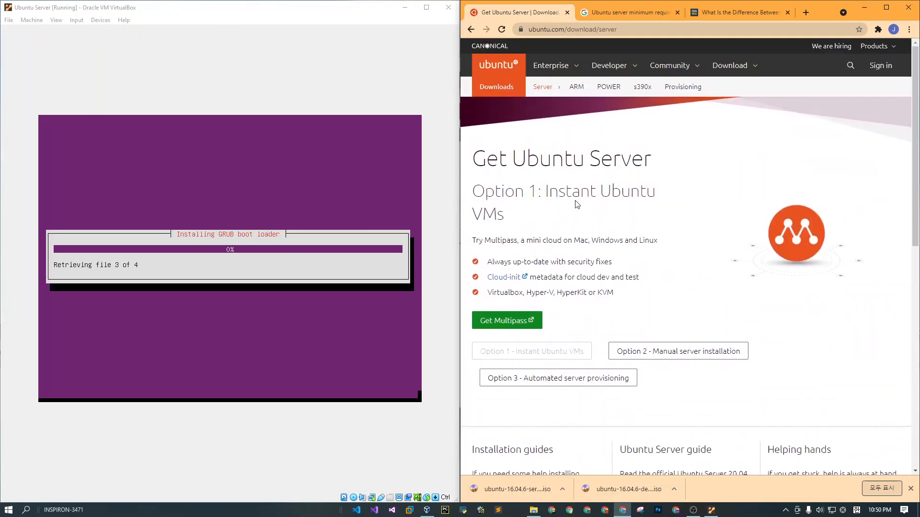
scroll(627, 144, "down", 5)
scroll(629, 142, "down", 2)
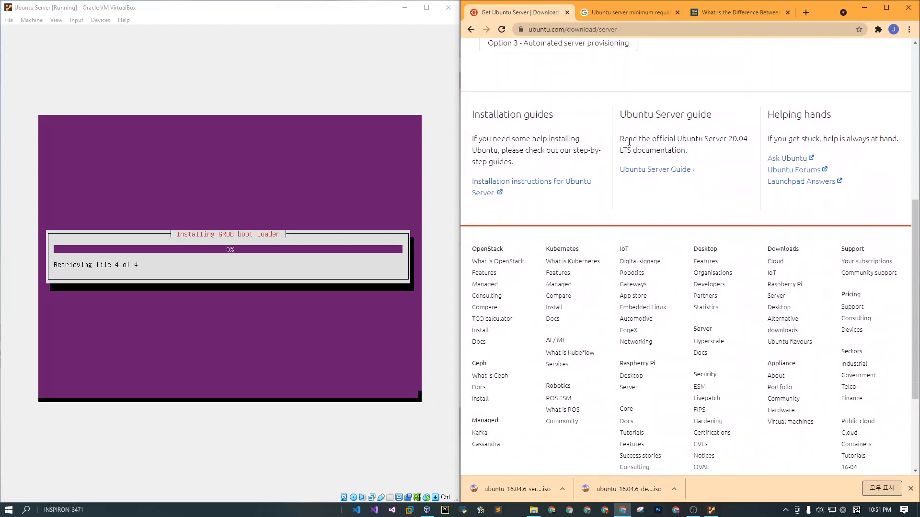
scroll(629, 141, "up", 7)
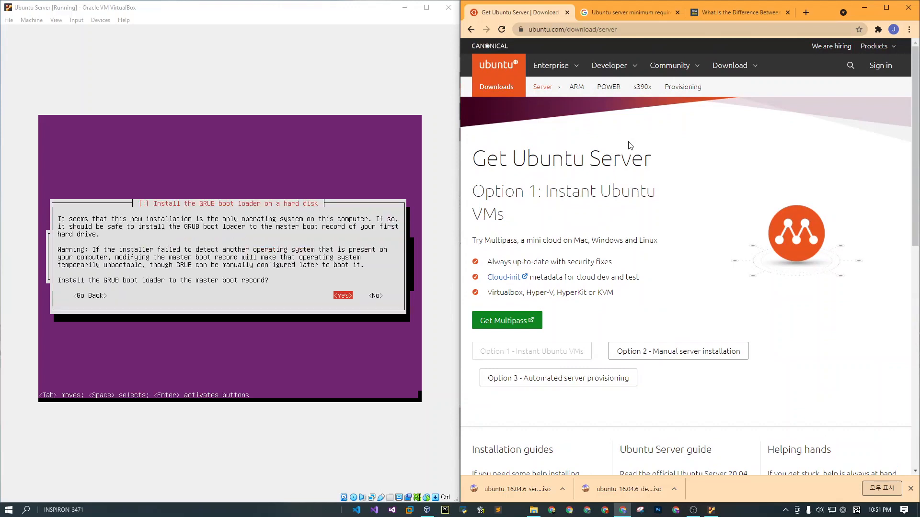
Install the GRUB boot loader to the virtual machine's master boot record and finish the installation by rebooting into the new system.
left_click(391, 72)
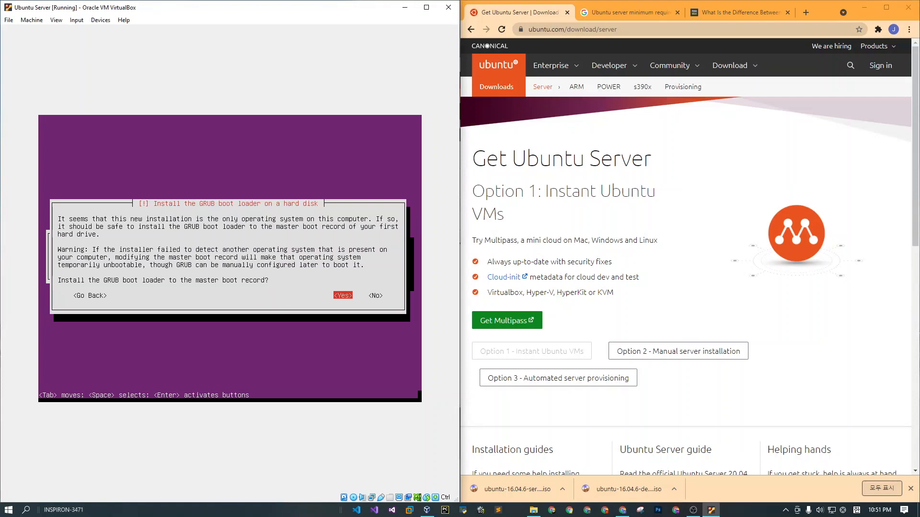
key("Return")
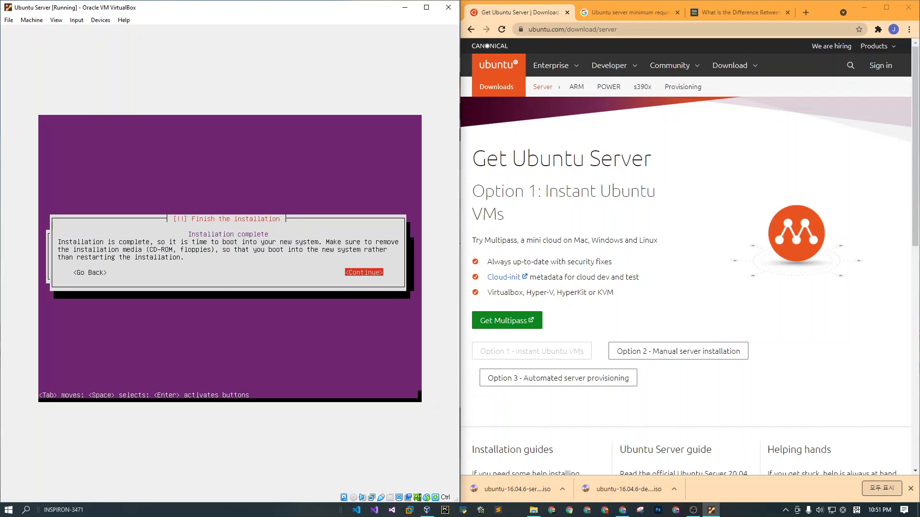
key("Return")
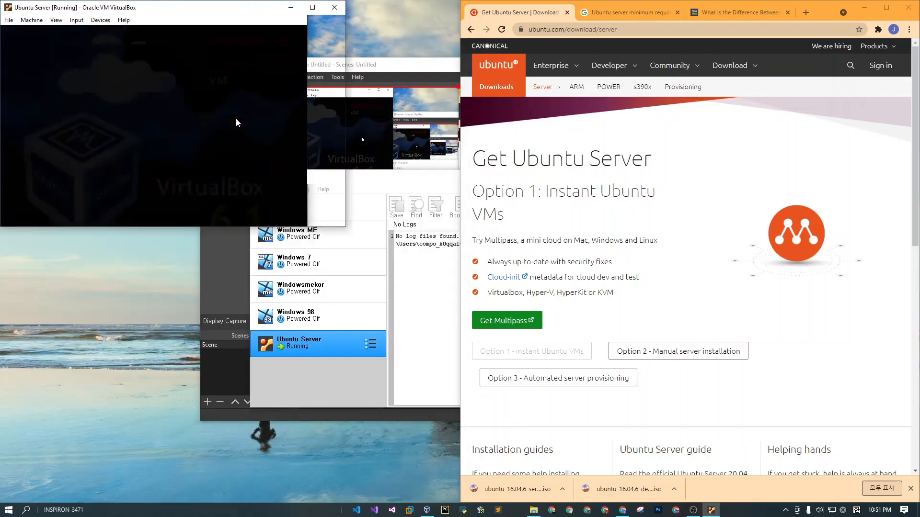
Place the Ubuntu Server virtual machine window as a floating window near the middle of the desktop.
left_click(313, 7)
left_click_drag(344, 3, 1, 109)
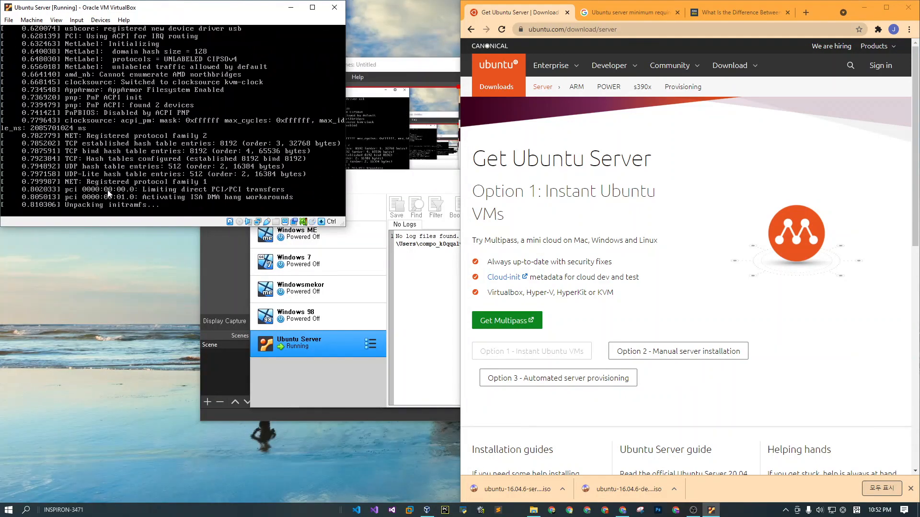
left_click_drag(108, 8, 406, 0)
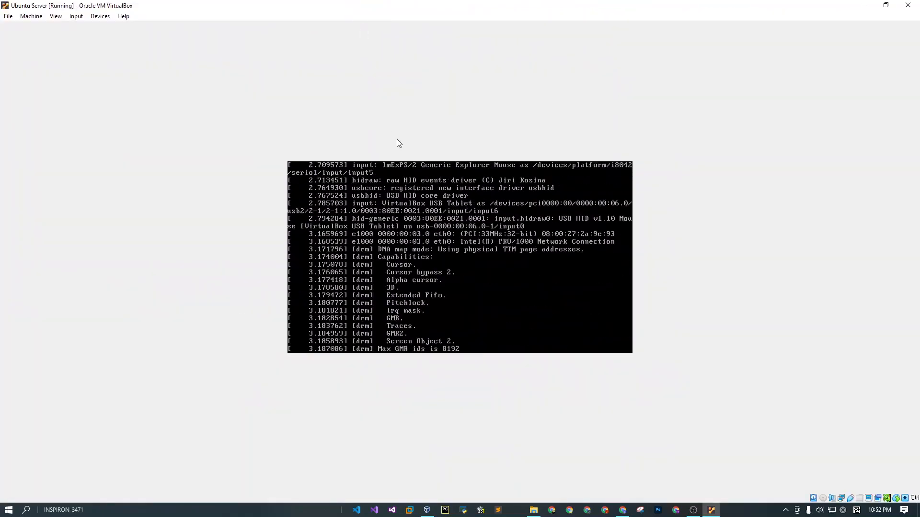
left_click_drag(541, 2, 426, 125)
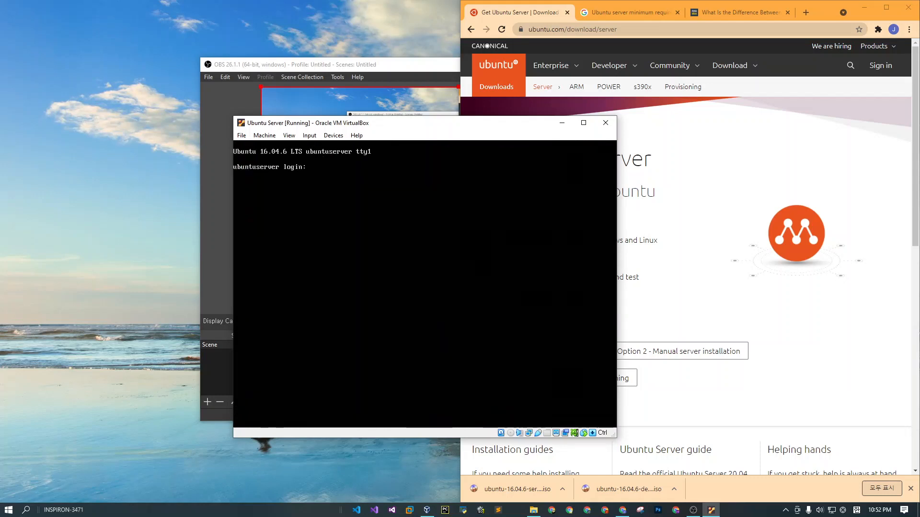
Log in to the Ubuntu Server console with the account's username and password.
type("r")
type("ichard")
key("Return")
key("Return")
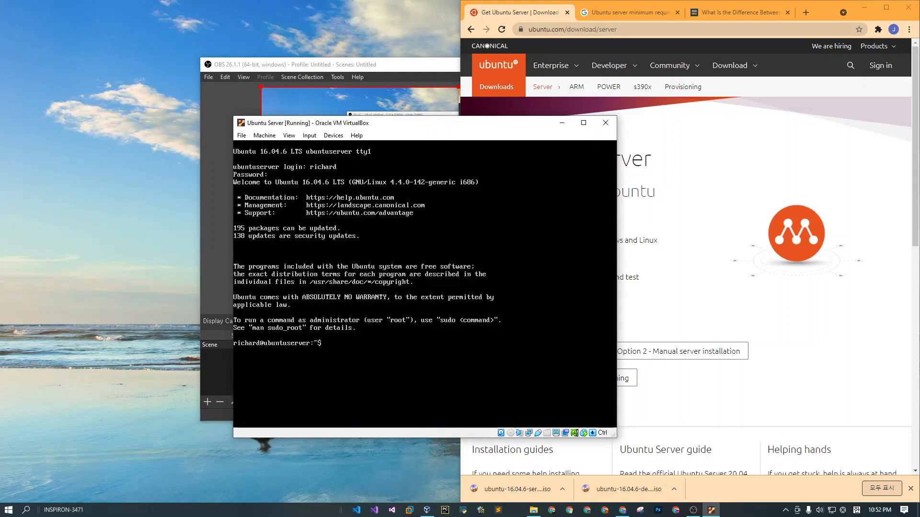
Refresh the package lists with sudo apt-get update, entering the sudo password.
type("sudo apt-get in")
type("stall")
key("BackSpace")
key("BackSpace")
key("BackSpace")
key("BackSpace")
key("BackSpace")
key("BackSpace")
key("BackSpace")
type("update")
key("Return")
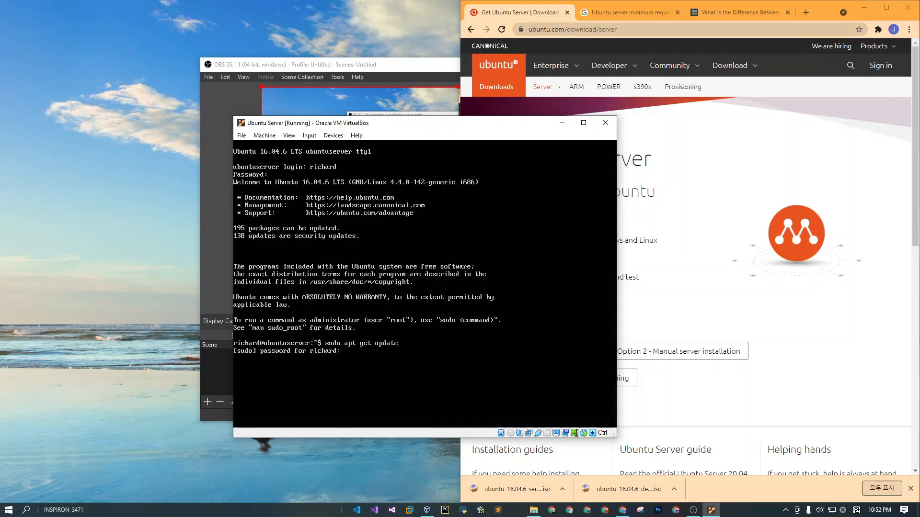
key("Return")
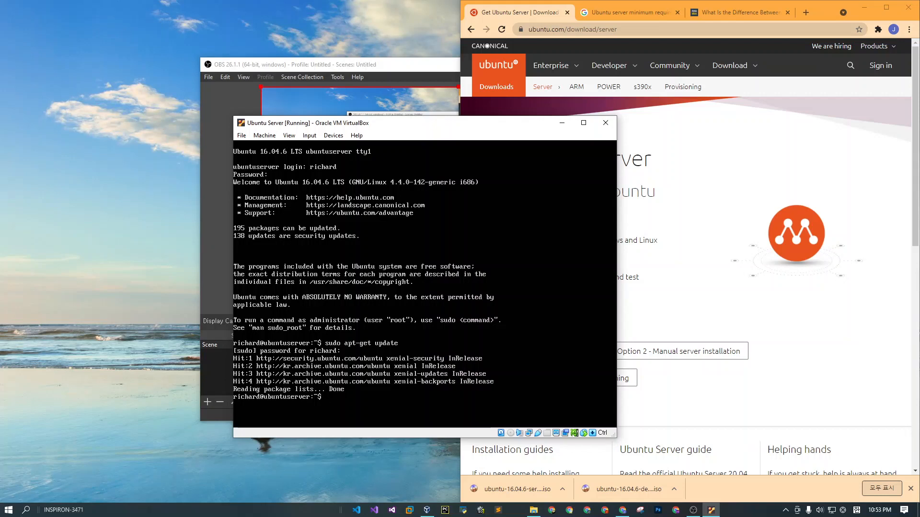
Try to install fci with sudo apt-get install and answer n to the continuation prompt.
type("sudo apt-get install fcitx")
key("Return")
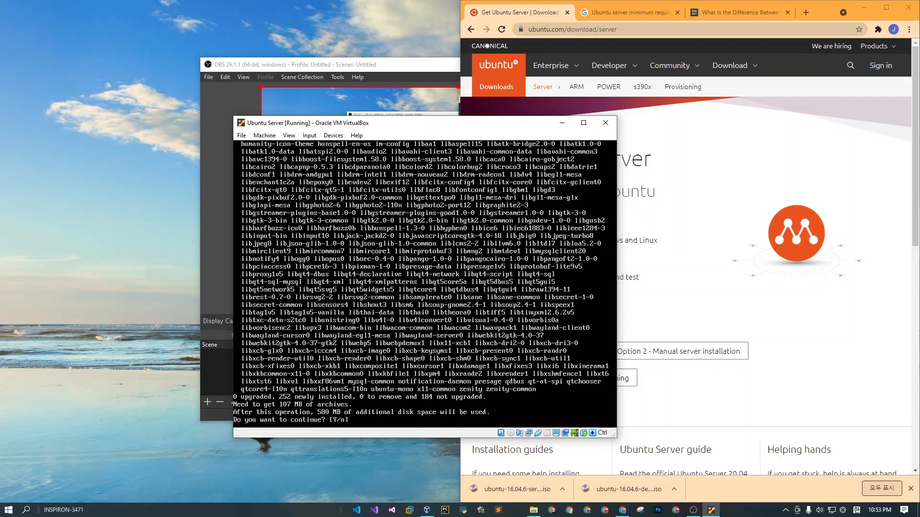
key("BackSpace")
type("n")
key("Return")
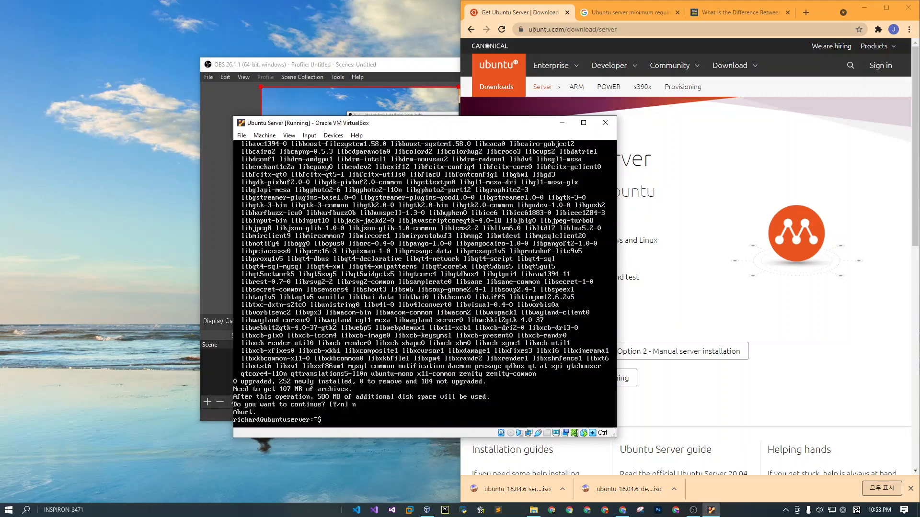
Clear the server console and try to install neofetch with sudo apt-get install.
type("clear")
key("Return")
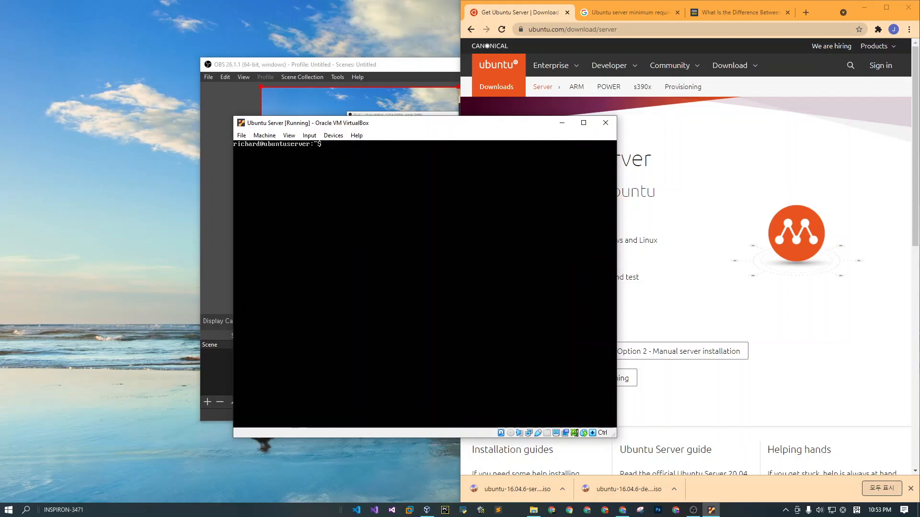
type("sudo apt-get install neof")
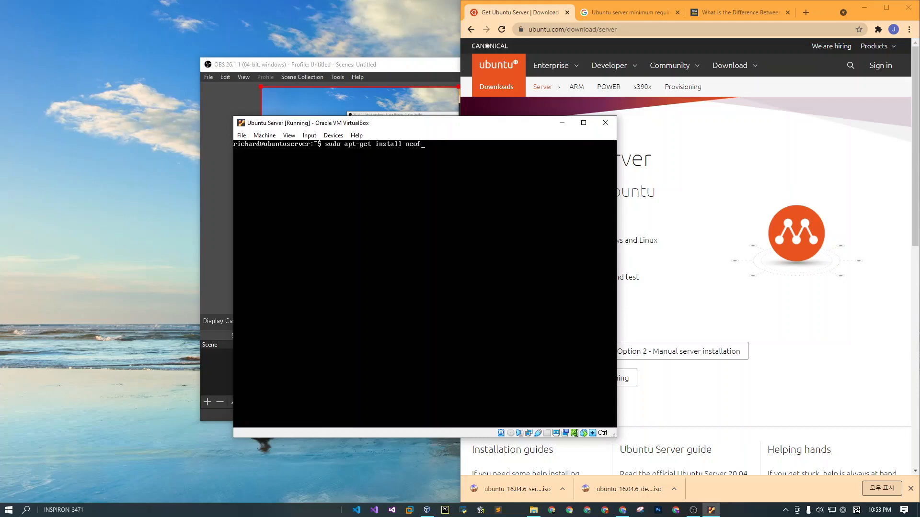
type("etch")
key("Return")
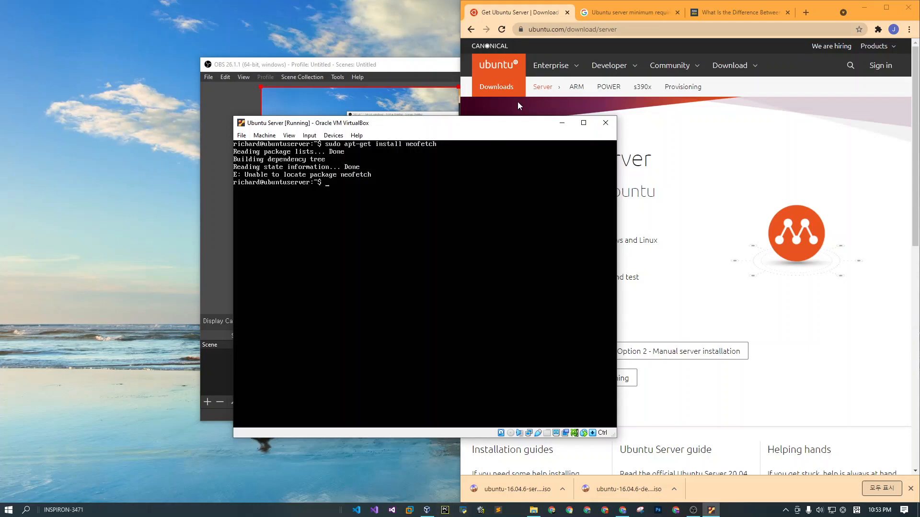
Move the virtual machine window aside and search Google for install neofetch in a new browser tab.
left_click_drag(503, 128, 362, 139)
left_click(805, 12)
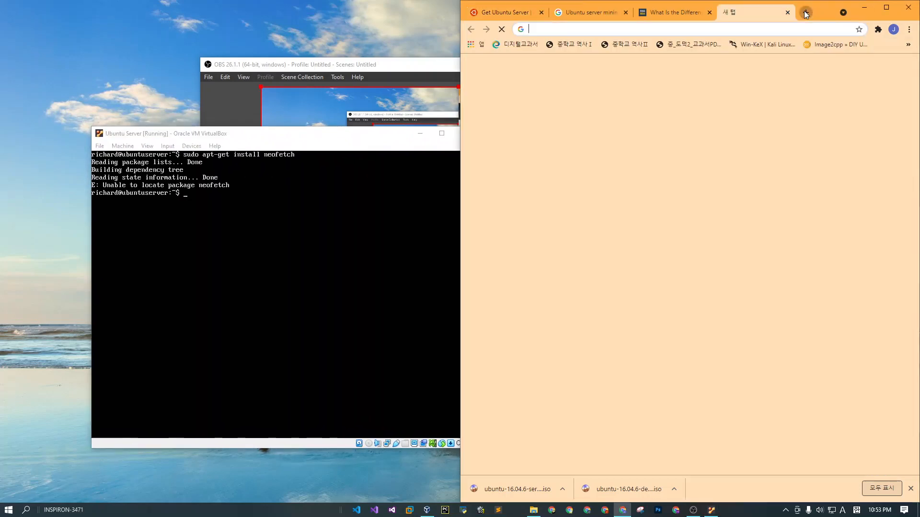
type("net")
key("BackSpace")
key("BackSpace")
key("BackSpace")
key("BackSpace")
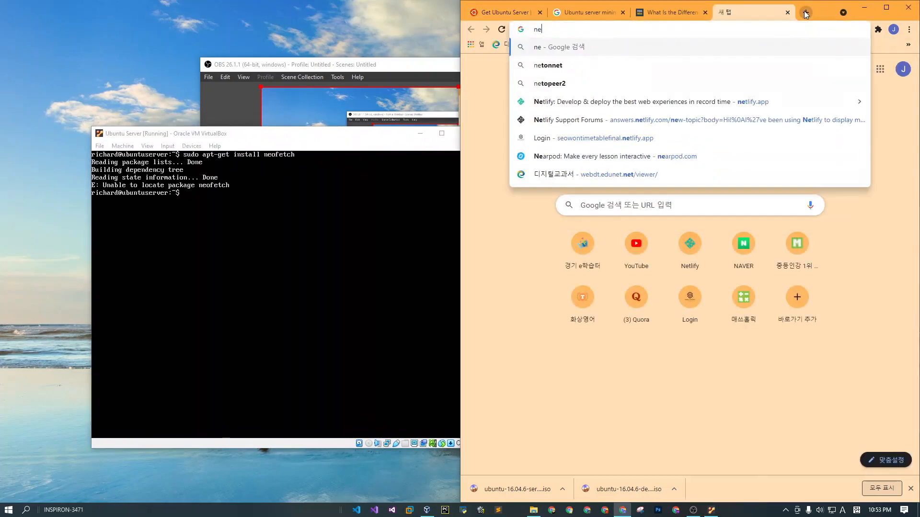
type("install neo")
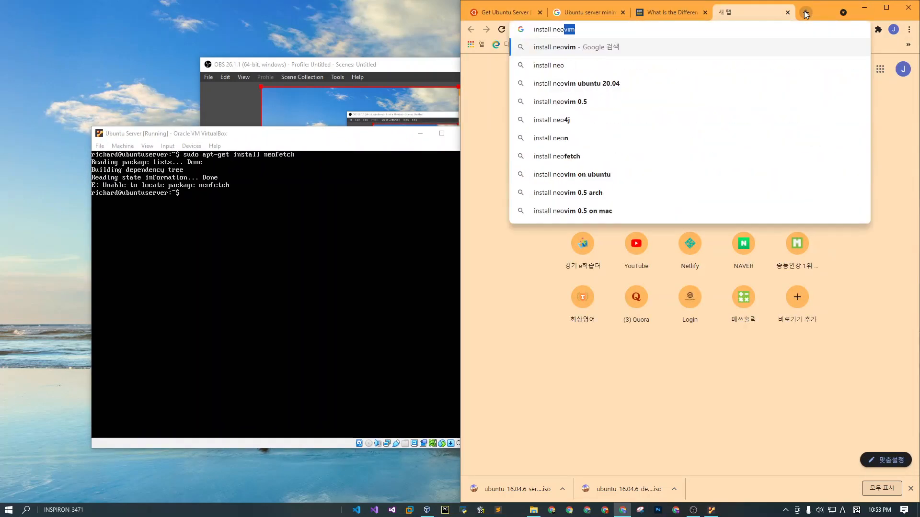
type("fectch")
key("Return")
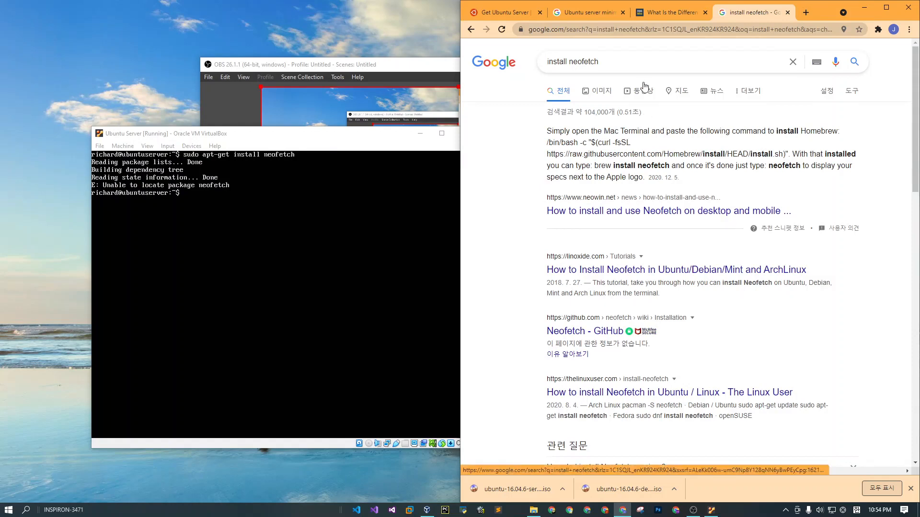
Open the LinOxide article on installing Neofetch and find its installation commands for Ubuntu.
left_click(672, 270)
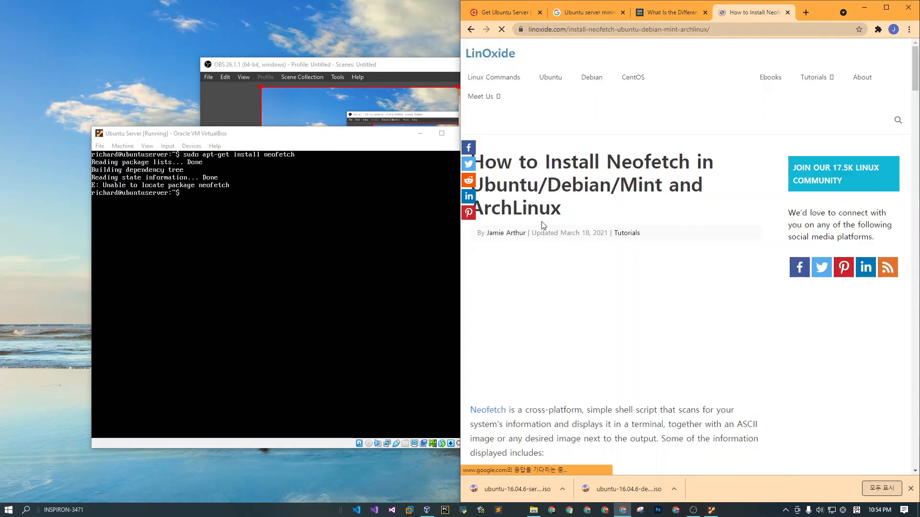
scroll(522, 219, "down", 10)
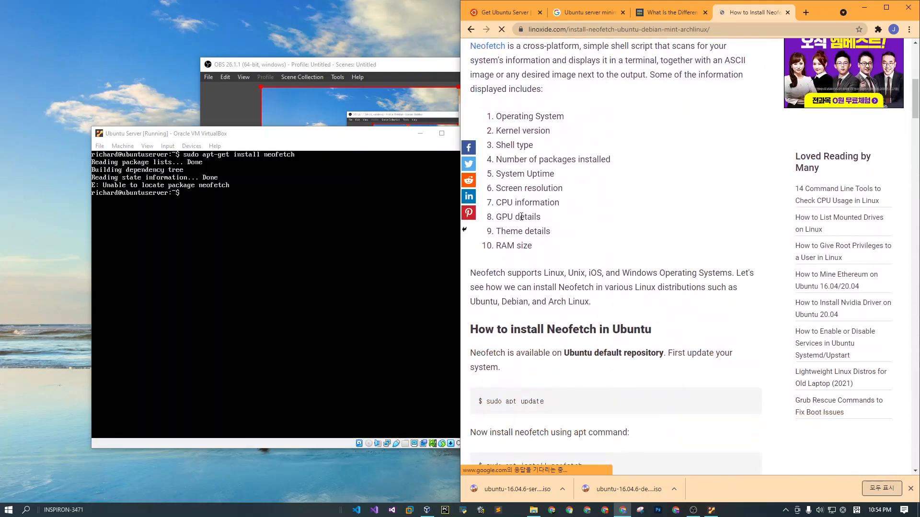
scroll(472, 247, "down", 1)
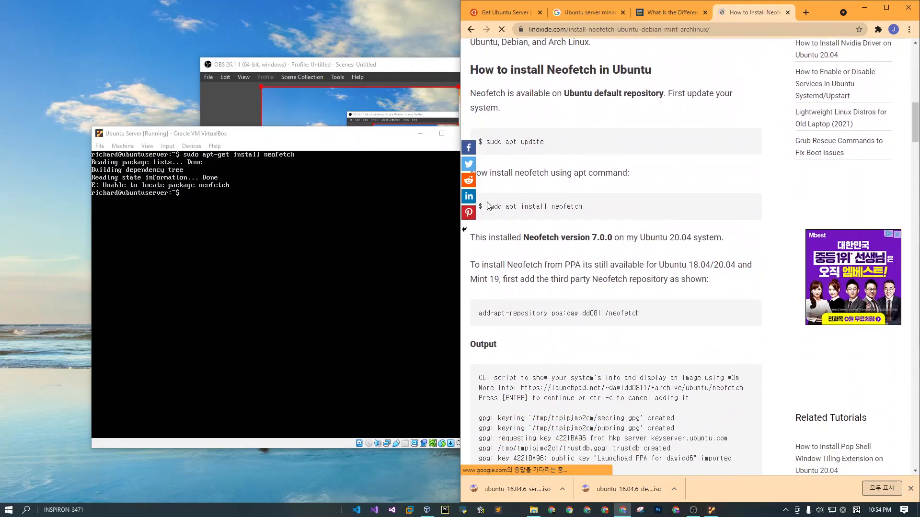
In the server console, add the repository ppa:dawidd0811/neofetch with sudo add-apt-repository and confirm adding it.
left_click(384, 143)
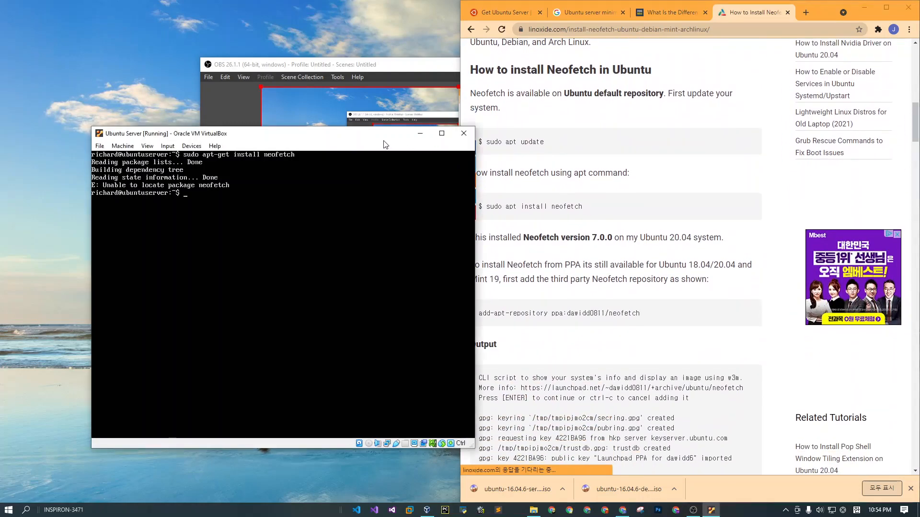
type("sudo apt")
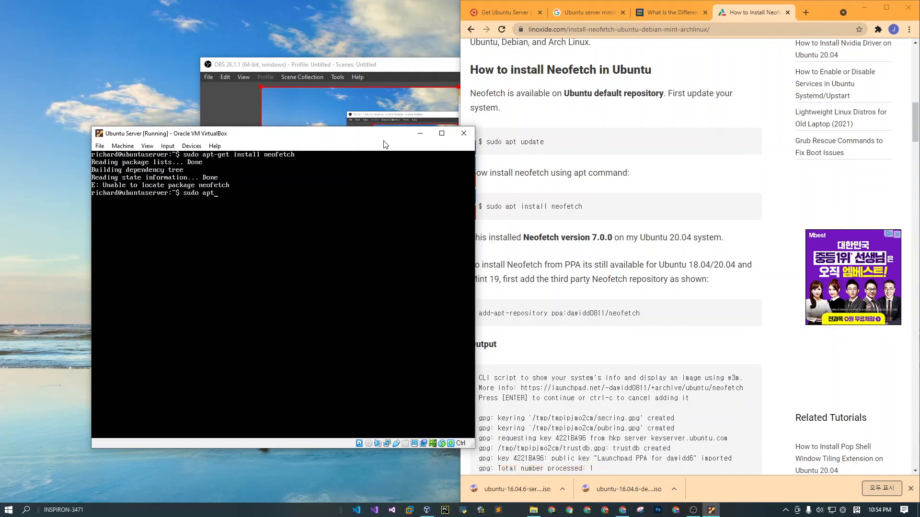
key("BackSpace")
key("BackSpace")
type("add-apt-repository ppa:dawidd0811")
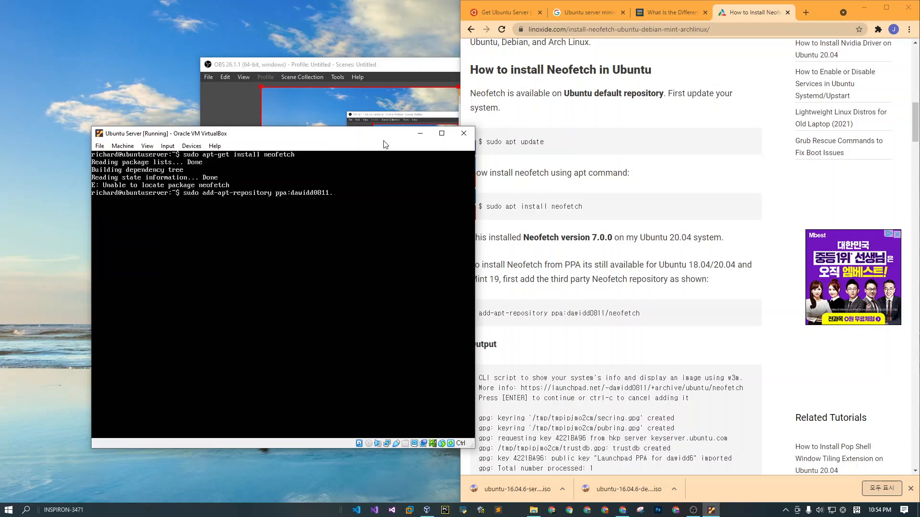
type("/neofetch")
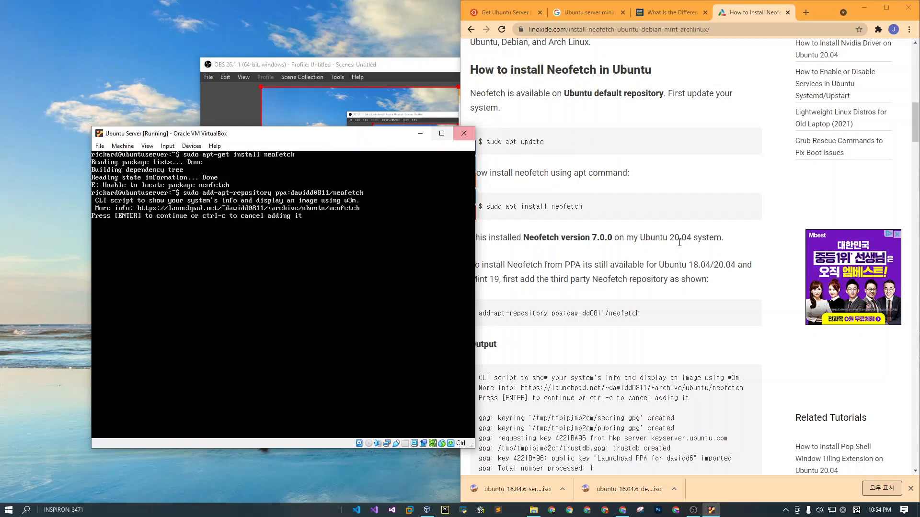
scroll(693, 244, "down", 2)
scroll(693, 245, "down", 2)
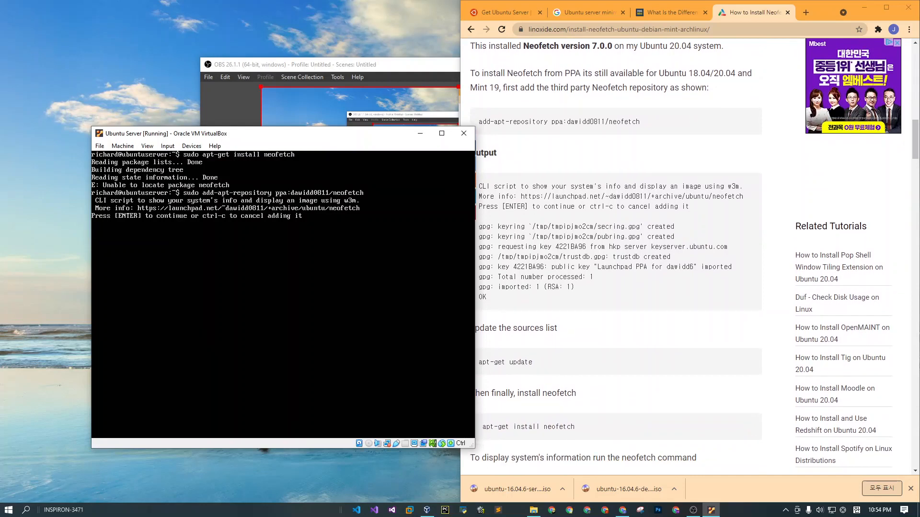
key("Return")
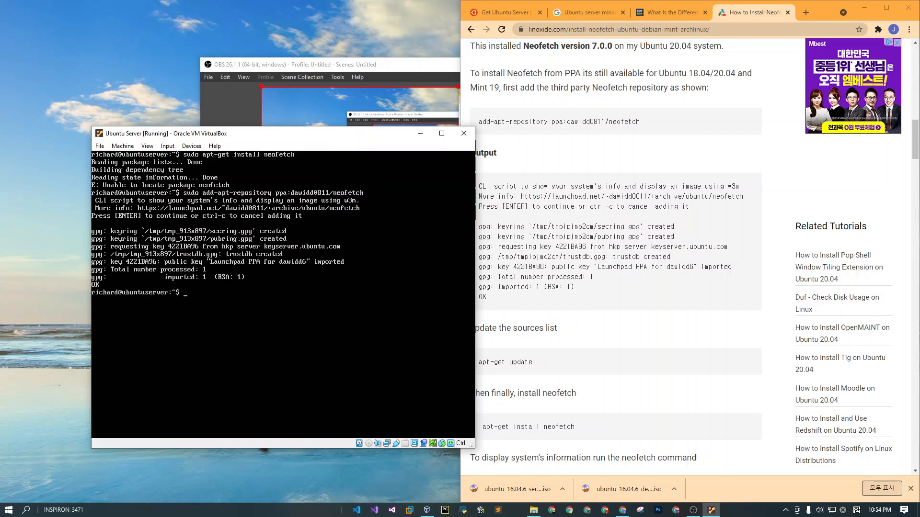
Try to run apt-get update and apt-get install neofetch without sudo.
type("apt-get update")
key("Return")
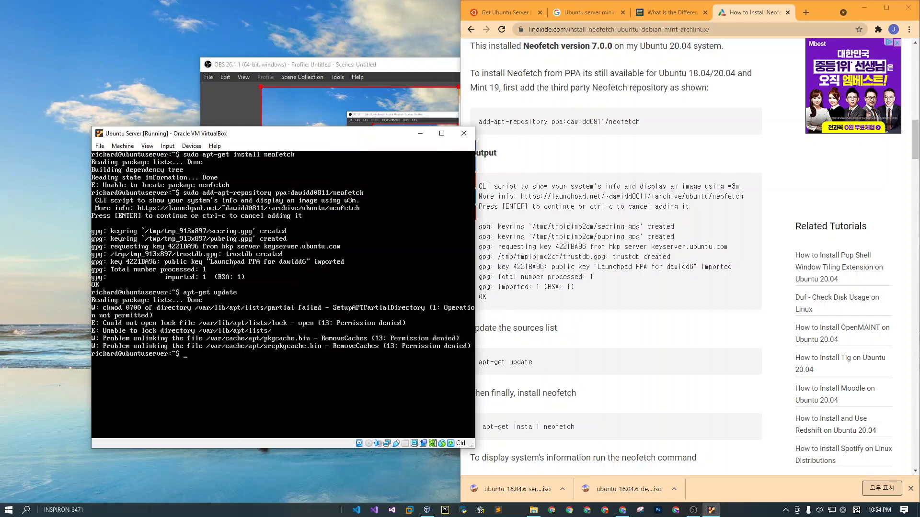
type("apt-get install neofetch")
key("Return")
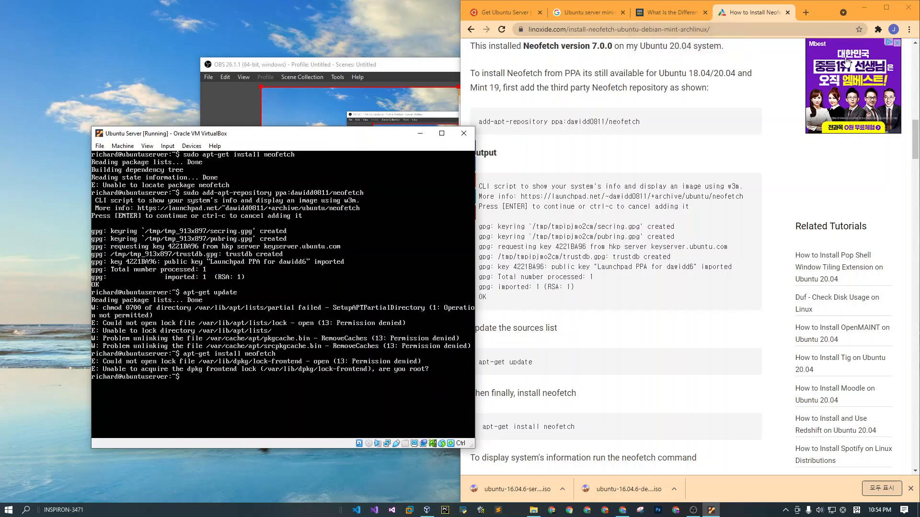
Schedule the server's shutdown with the shutdown command, discarding the partly entered sudo apt command.
scroll(695, 210, "down", 6)
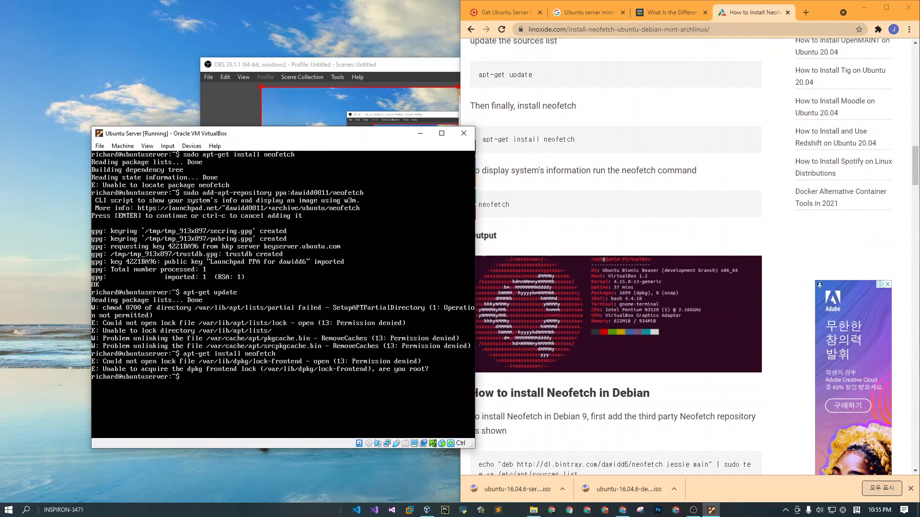
type("sudo apt")
key("BackSpace")
key("BackSpace")
key("BackSpace")
key("BackSpace")
key("BackSpace")
key("BackSpace")
key("BackSpace")
key("BackSpace")
type("shutdown")
key("Return")
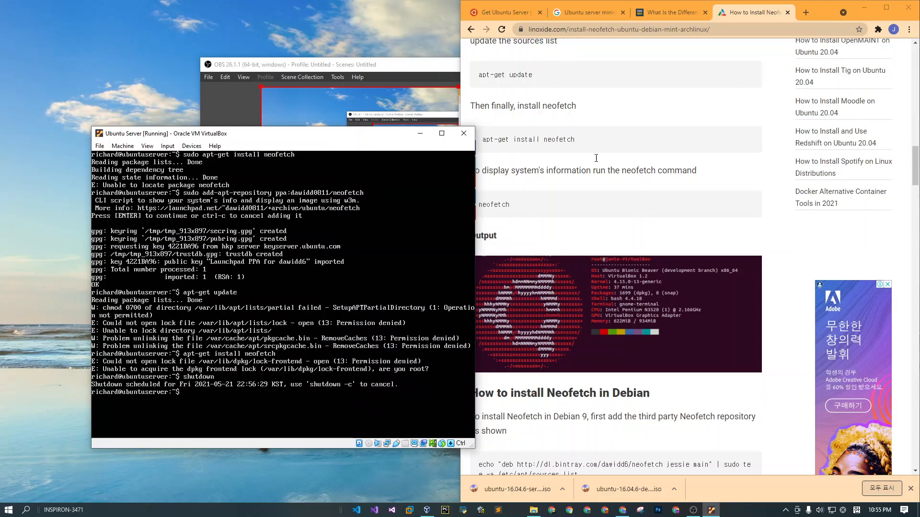
Return to the Get Ubuntu Server page in the browser and bring up Oracle VM VirtualBox Manager.
left_click(495, 15)
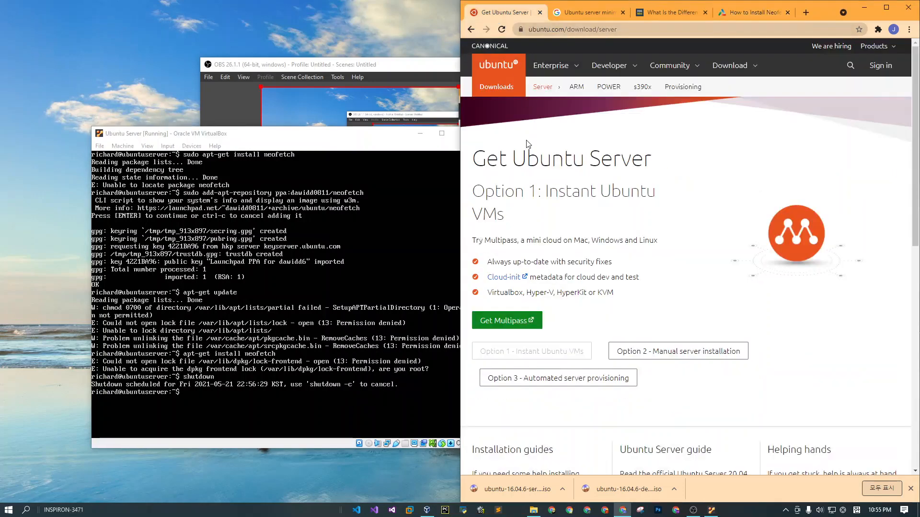
left_click(427, 510)
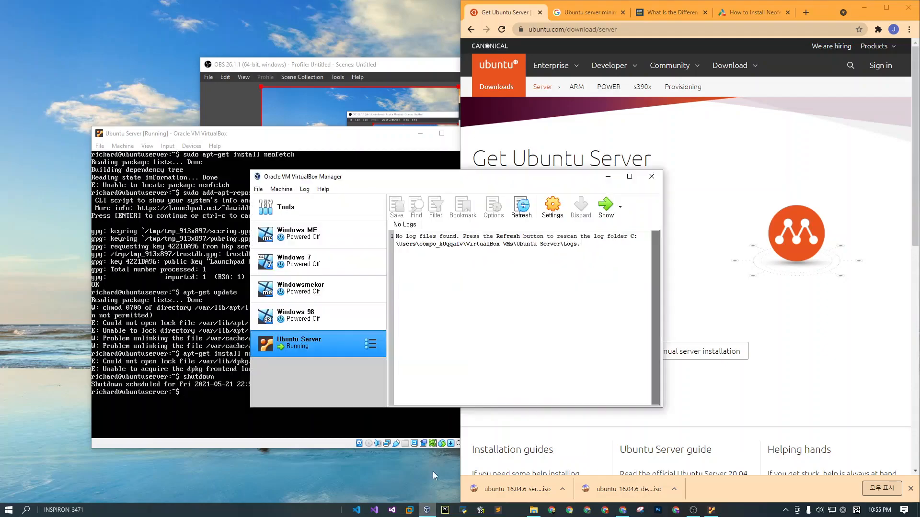